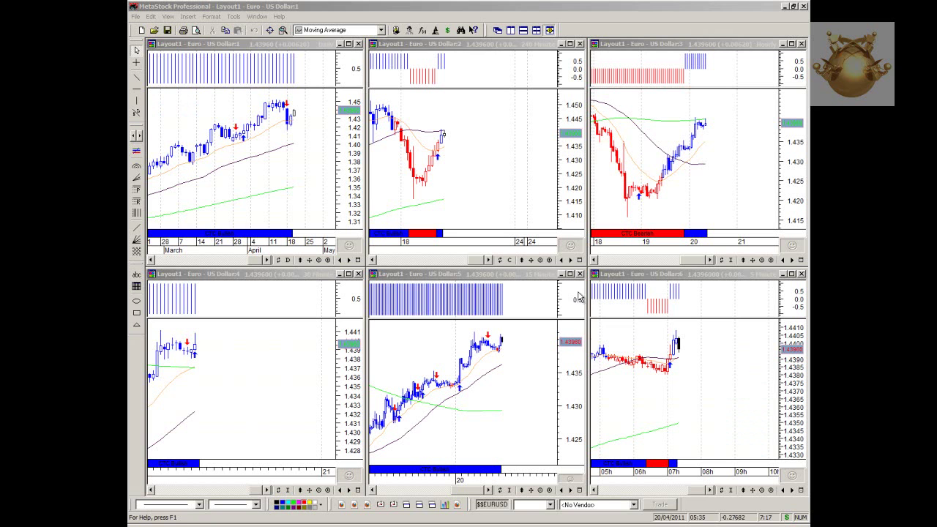
On the enlarged daily chart, draw a rising trendline from the January low near 1.290 through the later lows to about 1.457.
double_click(284, 46)
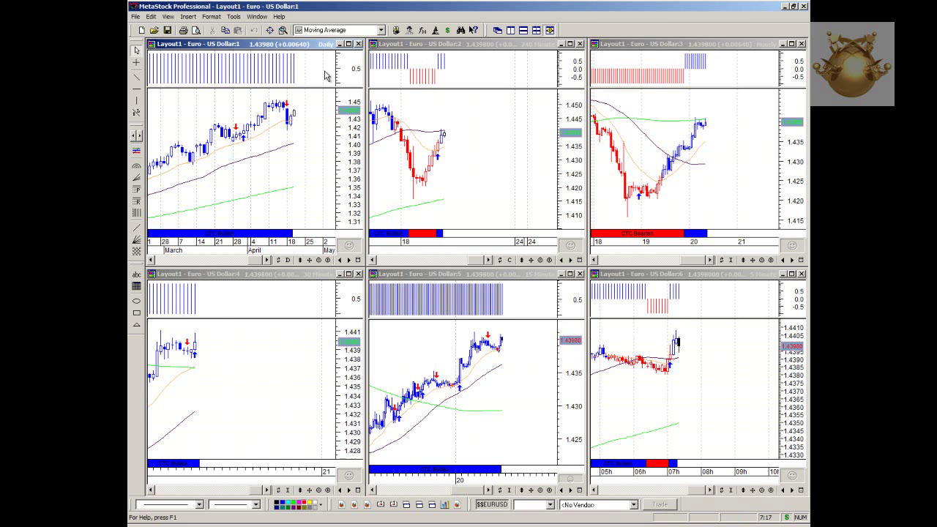
click(764, 492)
click(765, 494)
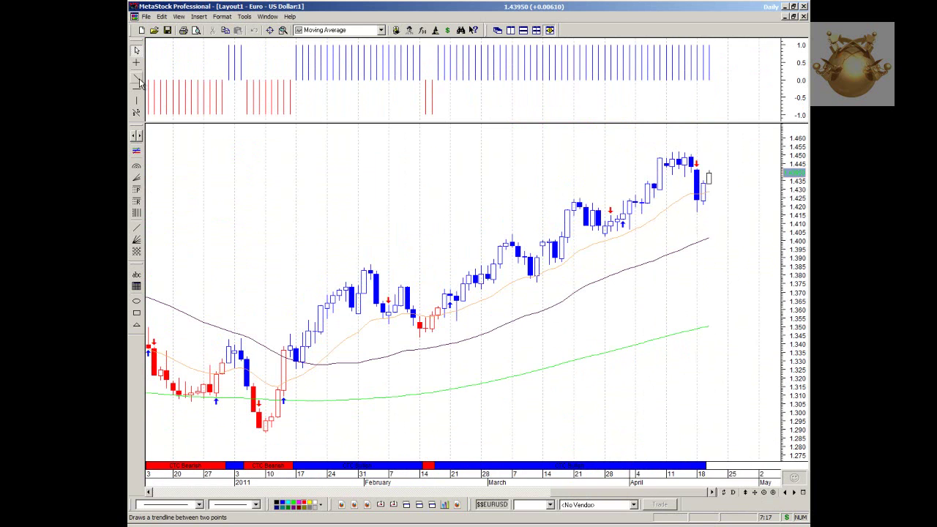
click(137, 78)
drag(263, 430, 703, 186)
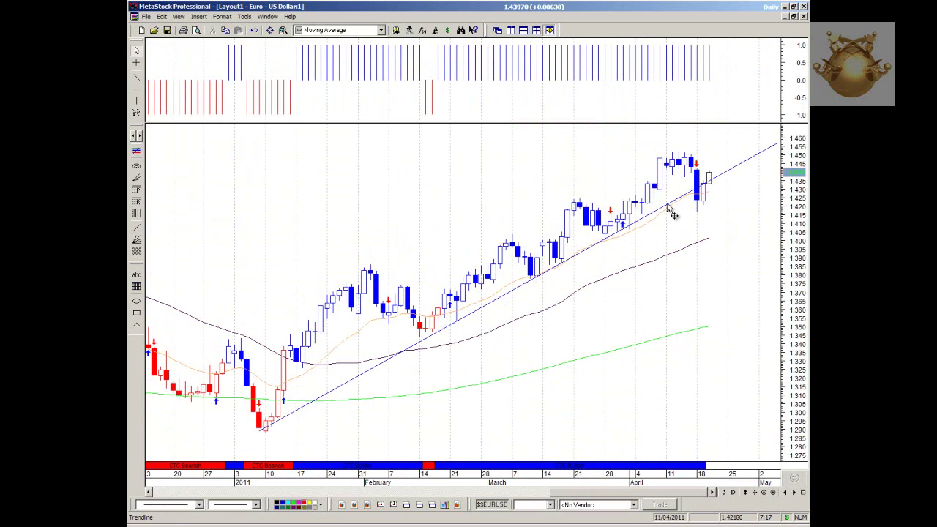
Add horizontal lines to the daily chart at about 1.423, 1.434 and 1.450.
click(136, 88)
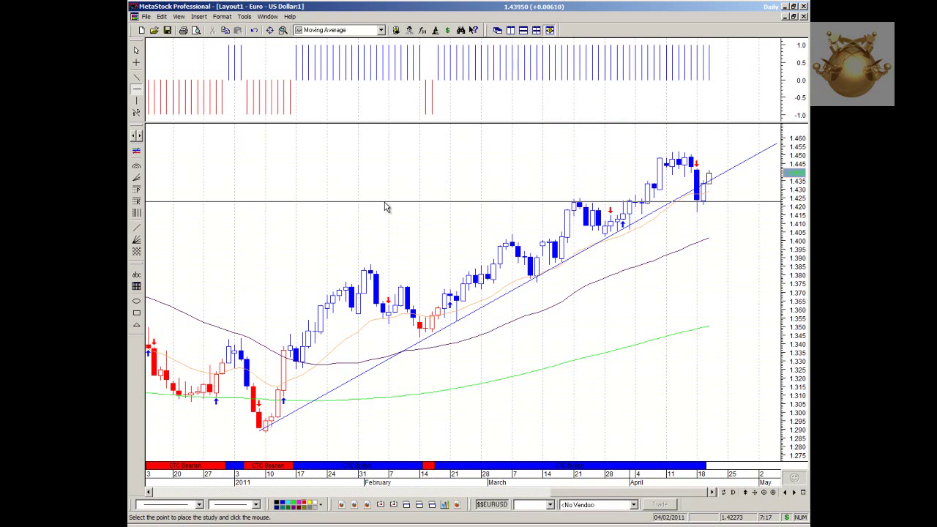
click(385, 204)
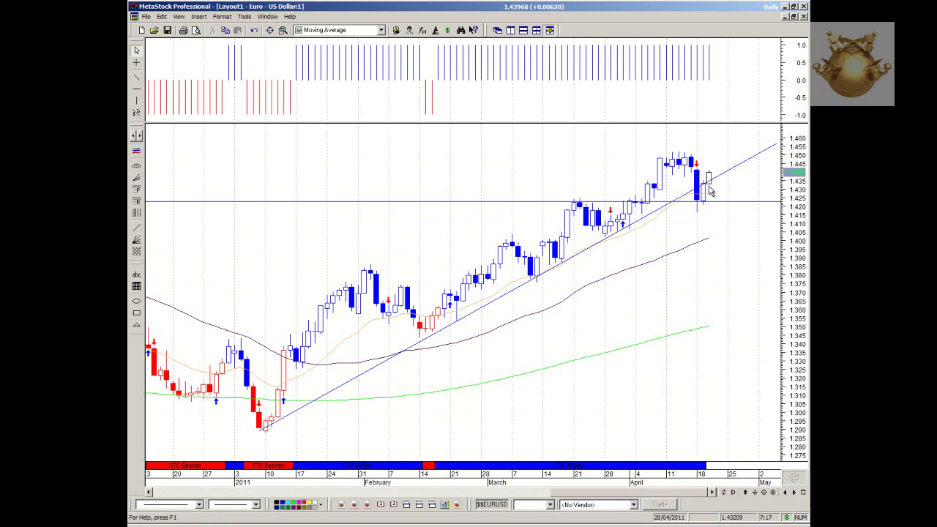
mouse_move(714, 192)
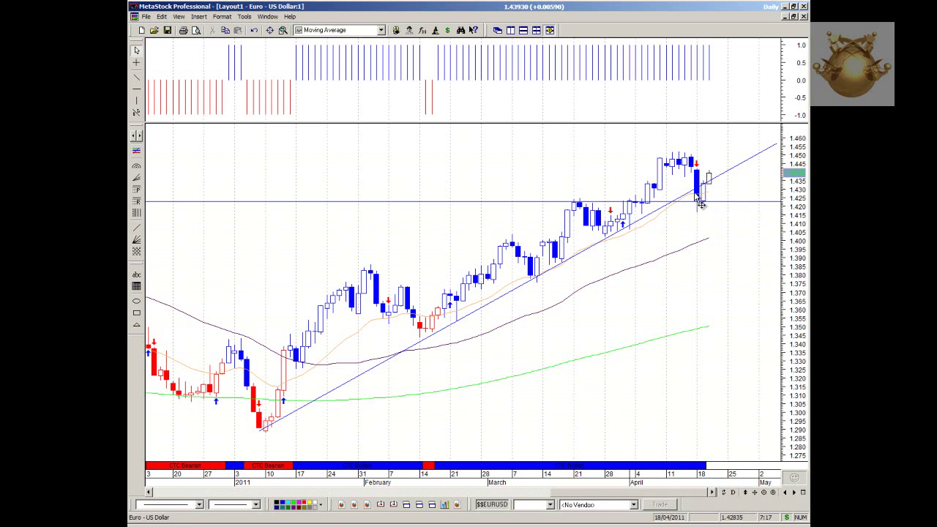
click(139, 89)
drag(561, 125, 661, 191)
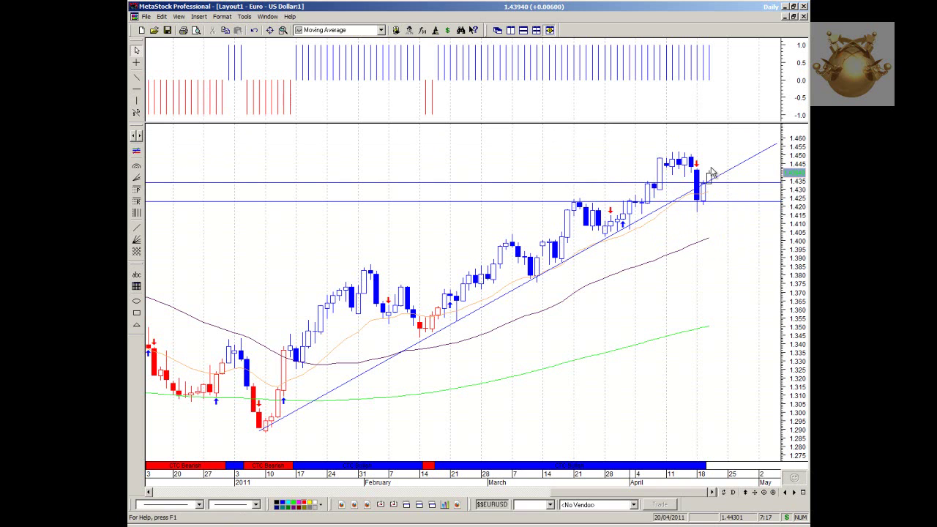
click(136, 89)
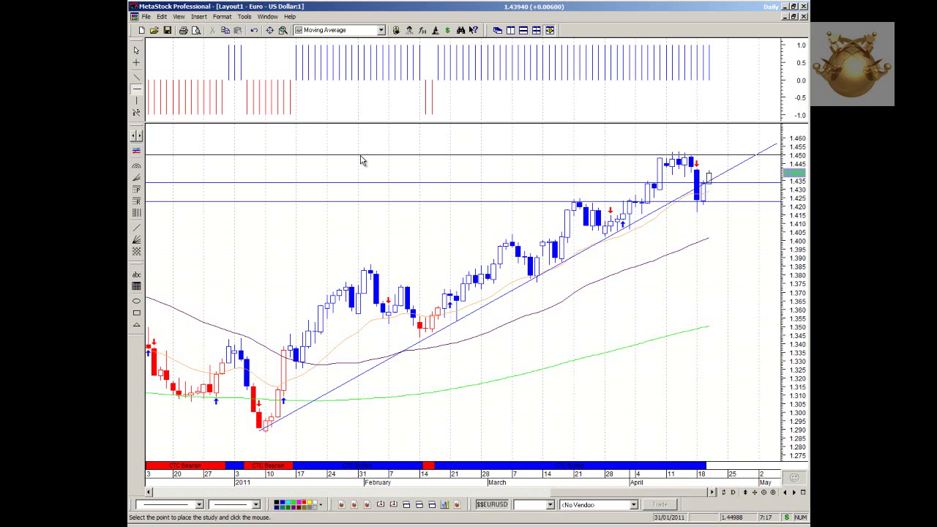
click(366, 164)
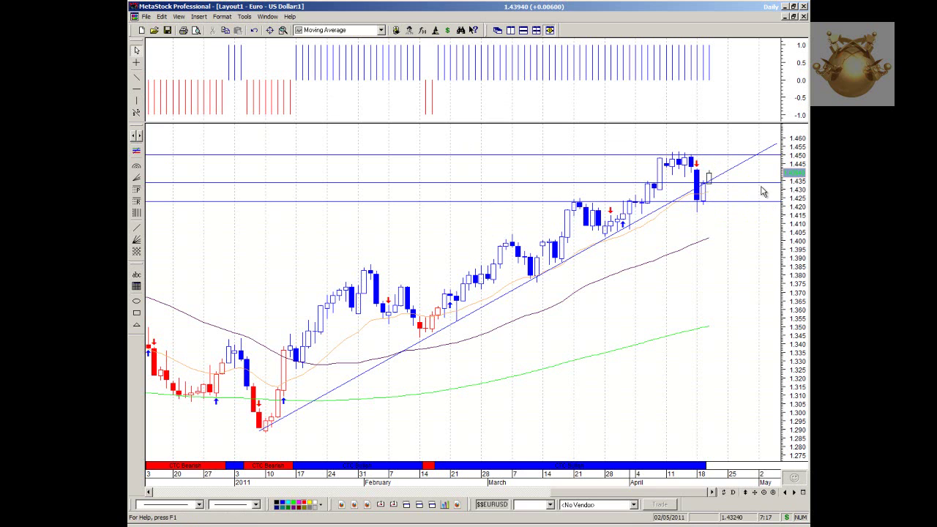
On the enlarged 240-minute chart, draw a horizontal support line at about 1.423 with more price history displayed.
click(537, 31)
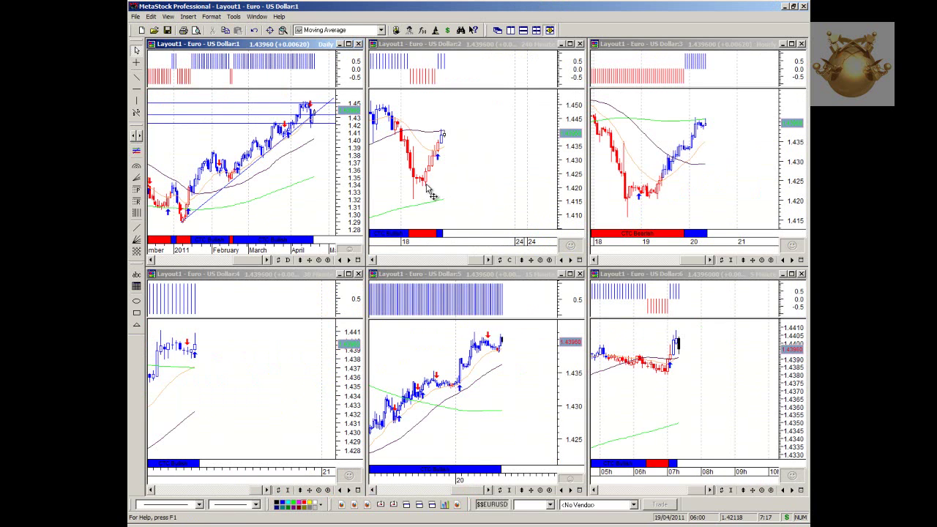
click(466, 49)
key(ctrl+F10)
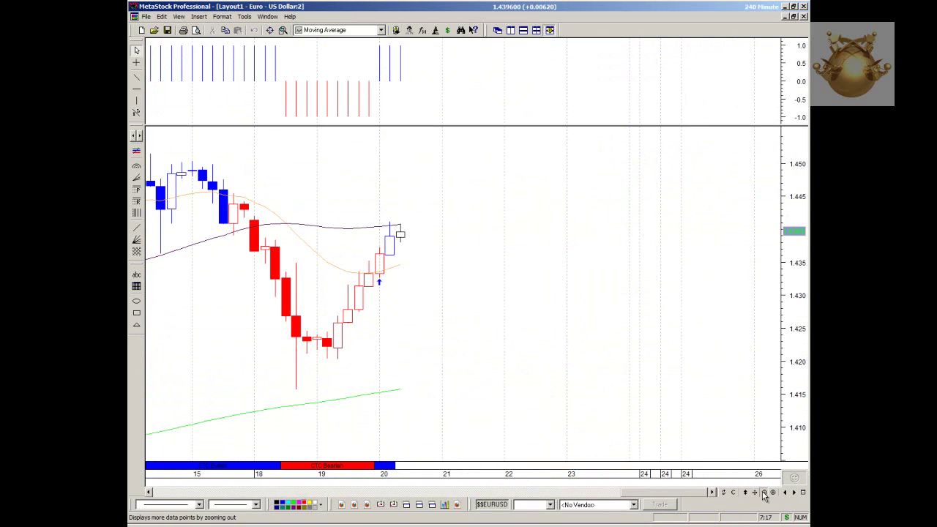
click(763, 492)
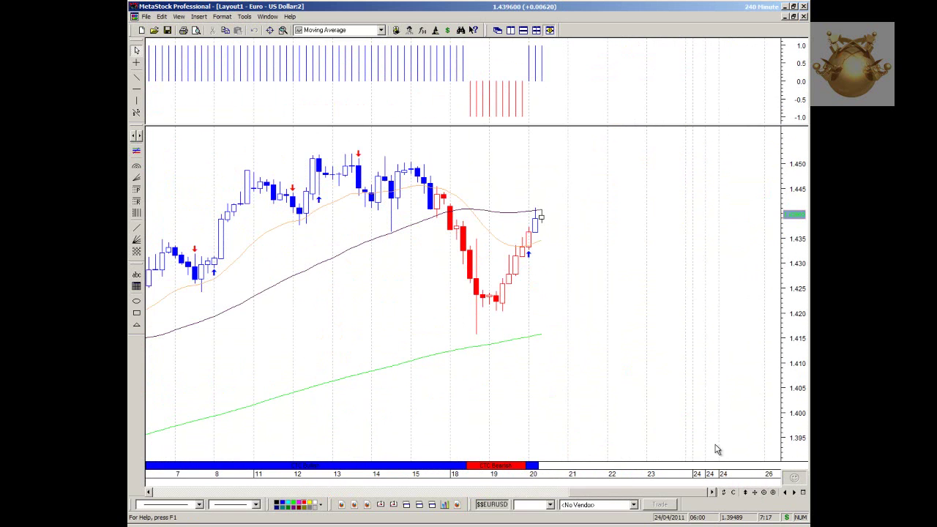
click(136, 88)
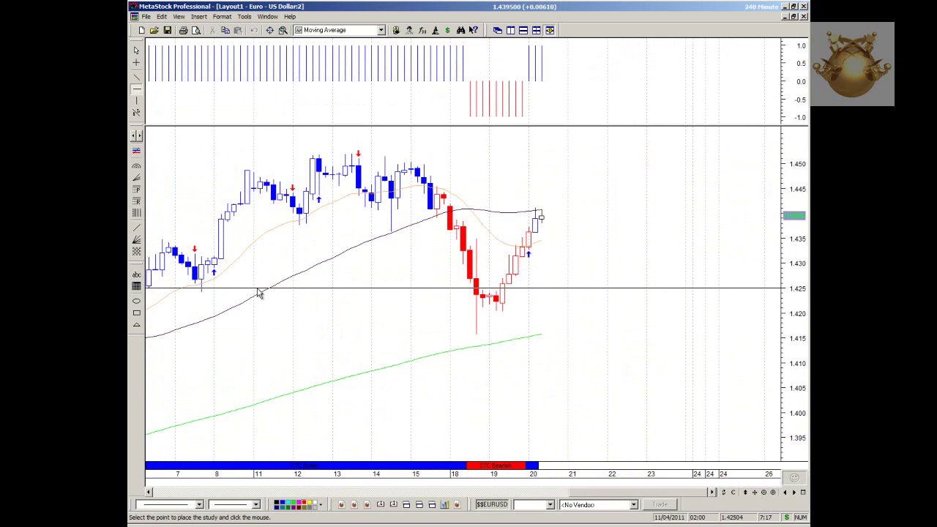
click(537, 30)
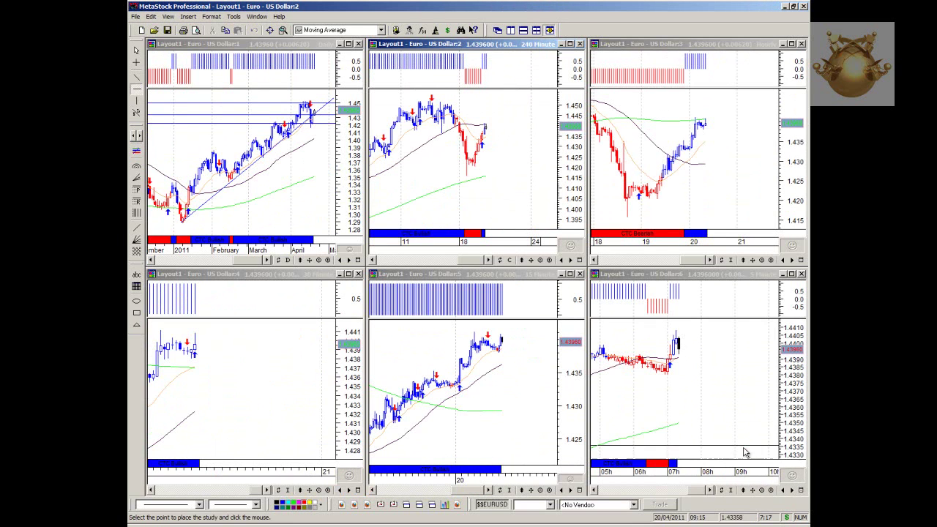
click(569, 44)
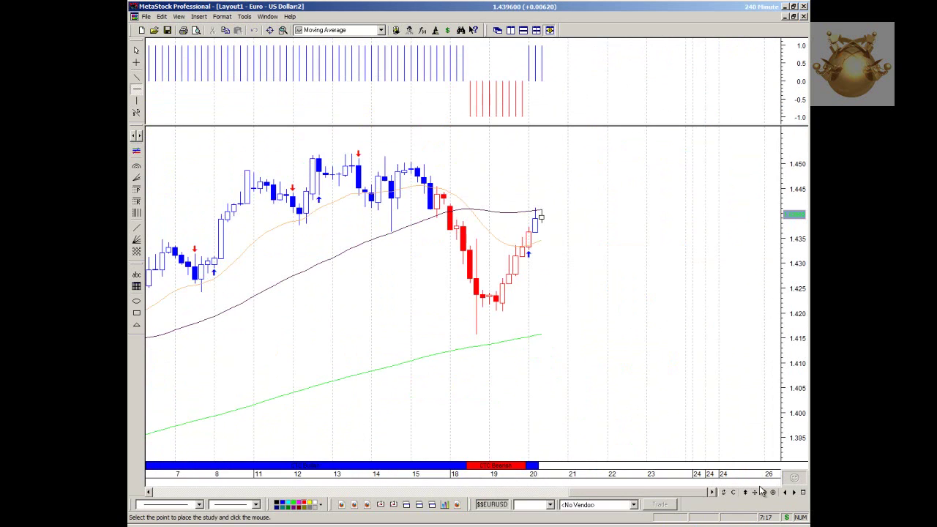
click(763, 492)
click(764, 492)
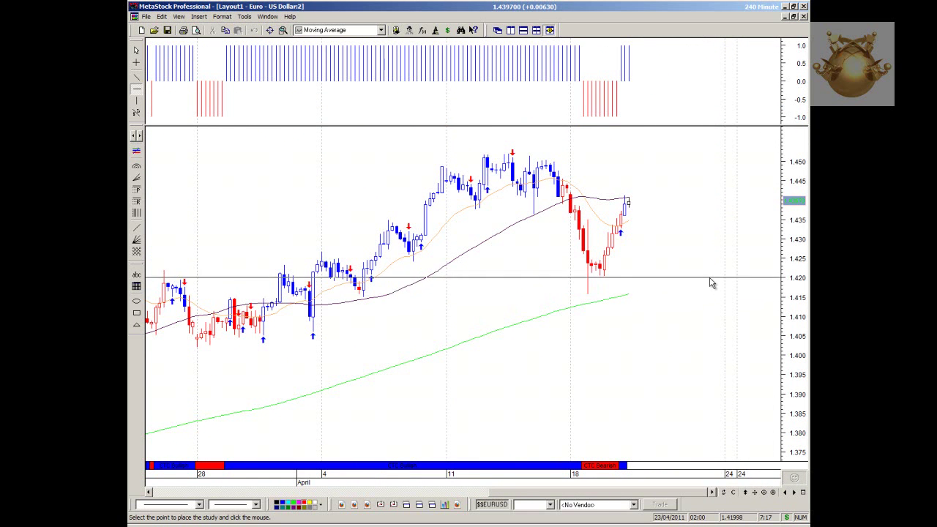
click(710, 268)
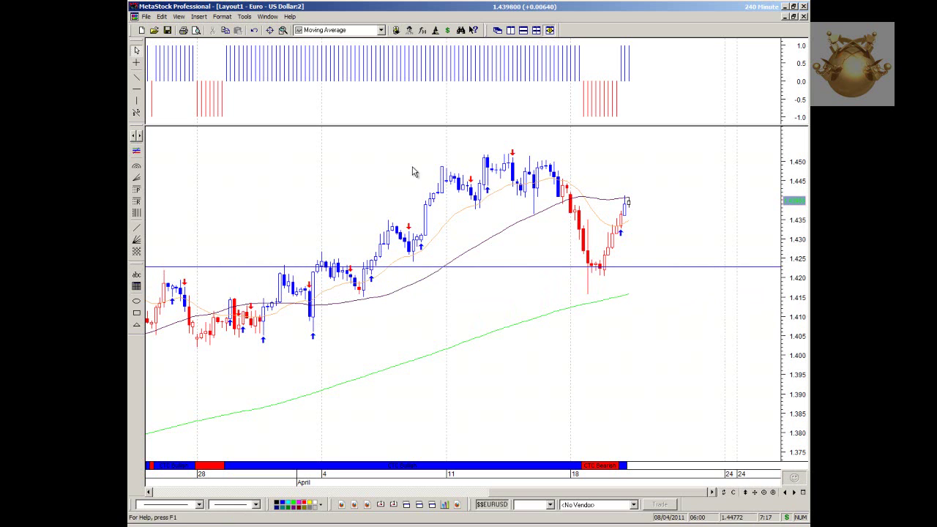
Add horizontal lines to the 240-minute chart at about 1.450 and at about 1.441, near the latest candle highs.
click(137, 89)
click(319, 164)
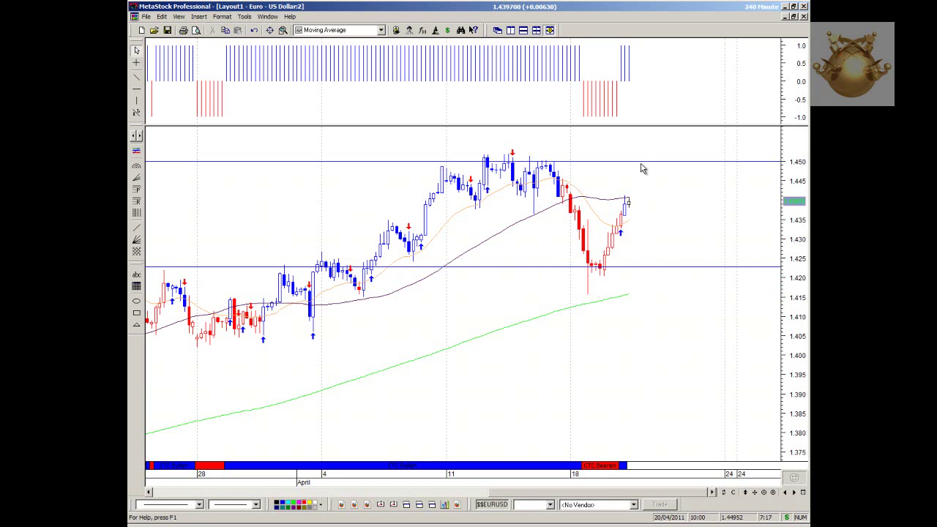
click(136, 88)
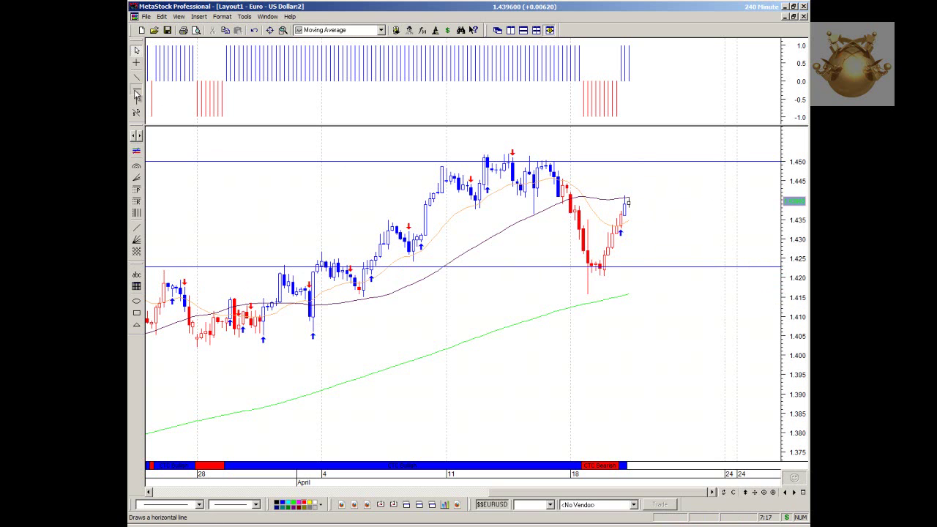
click(480, 199)
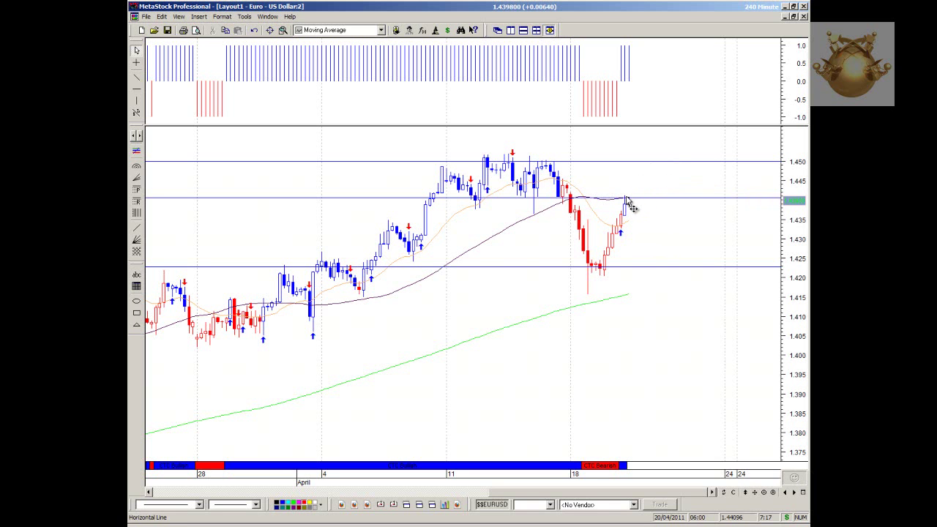
click(185, 211)
click(136, 50)
mouse_move(628, 214)
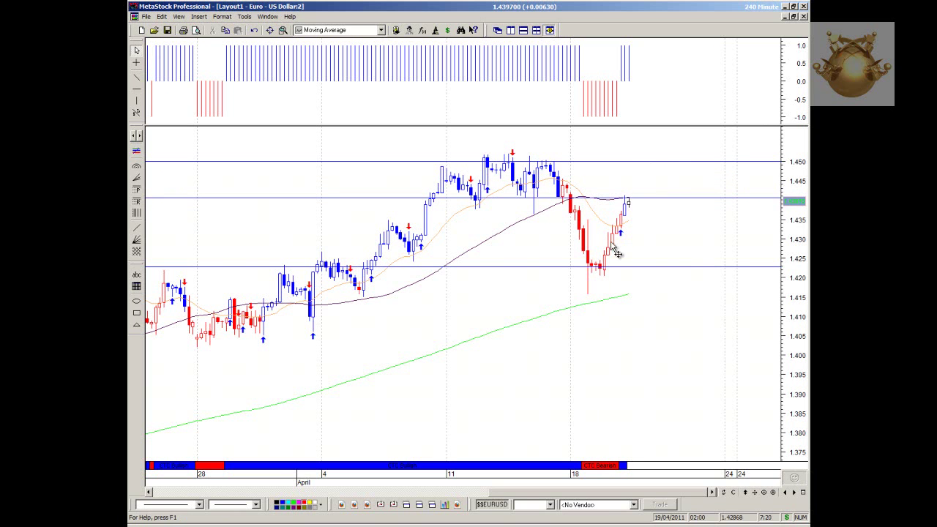
On the enlarged hourly chart, draw a horizontal line at about 1.4393 with price history back to 11 April displayed.
click(535, 30)
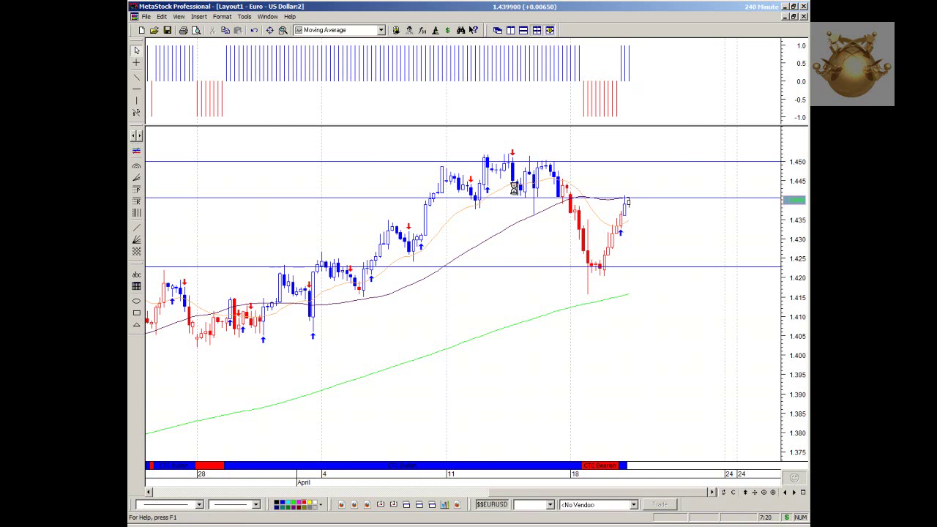
double_click(716, 50)
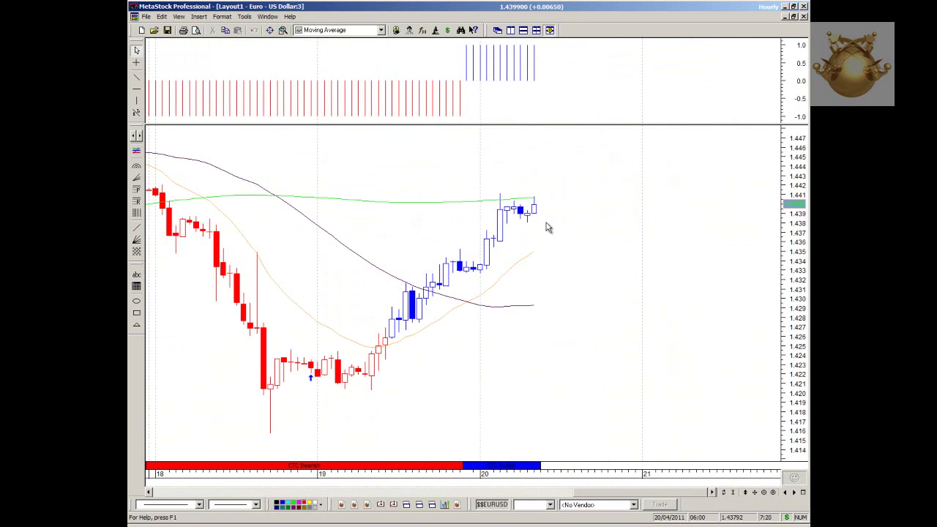
click(754, 492)
click(755, 492)
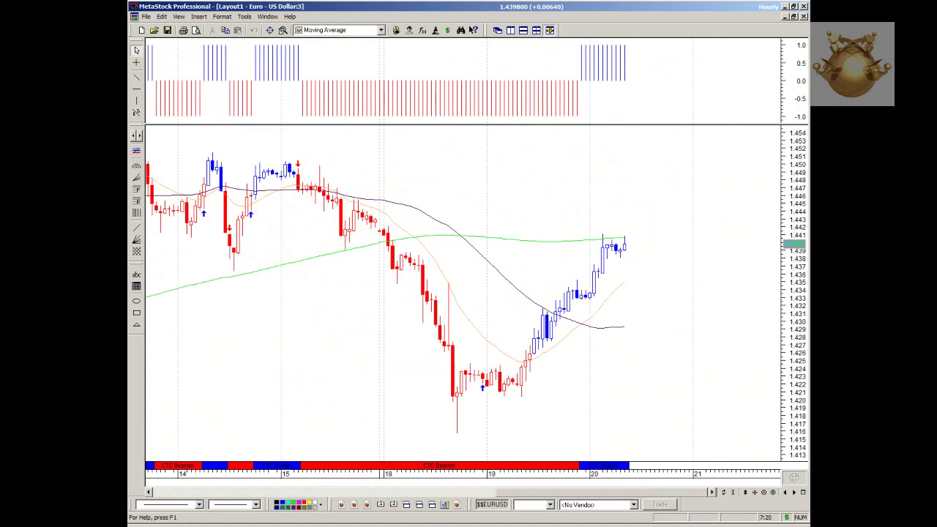
click(756, 492)
click(756, 492)
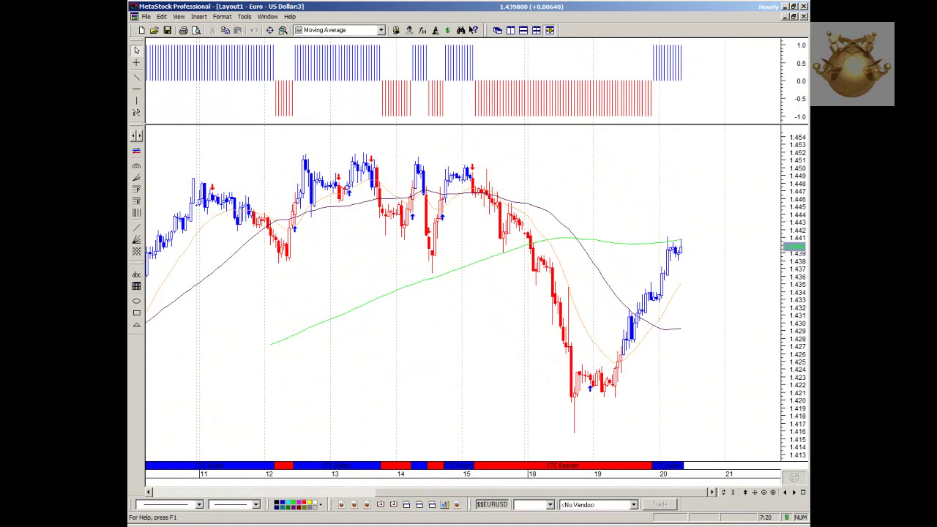
click(136, 88)
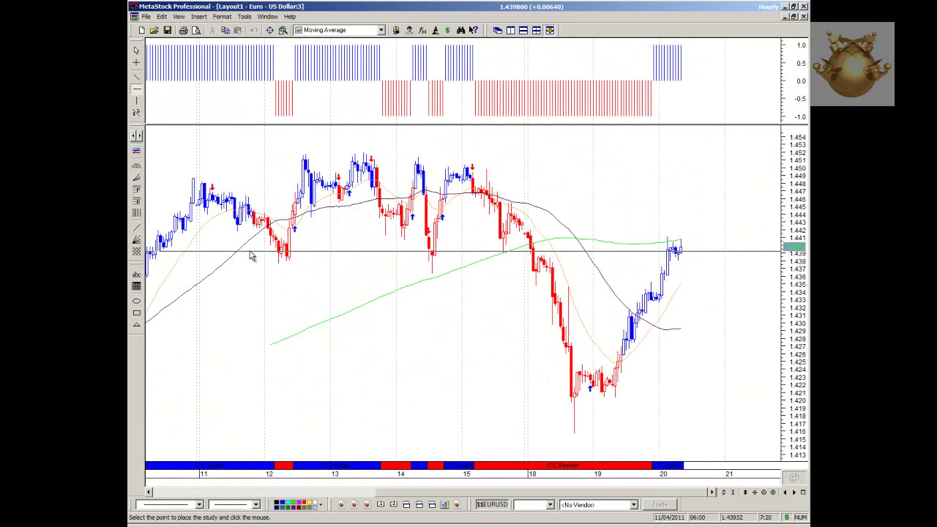
click(251, 252)
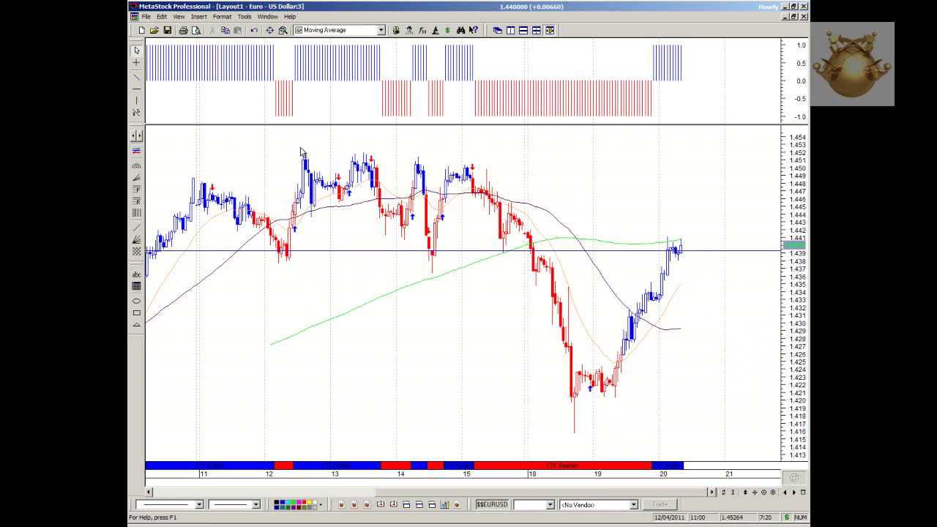
Add a horizontal line at about 1.450 to the hourly chart and a rising trendline from the 19 April low near 1.421 up to it.
click(136, 88)
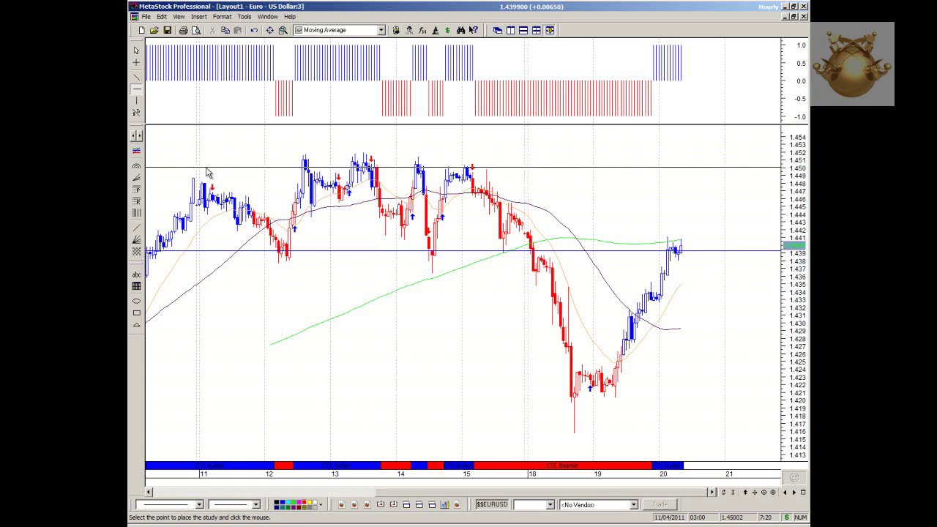
click(206, 169)
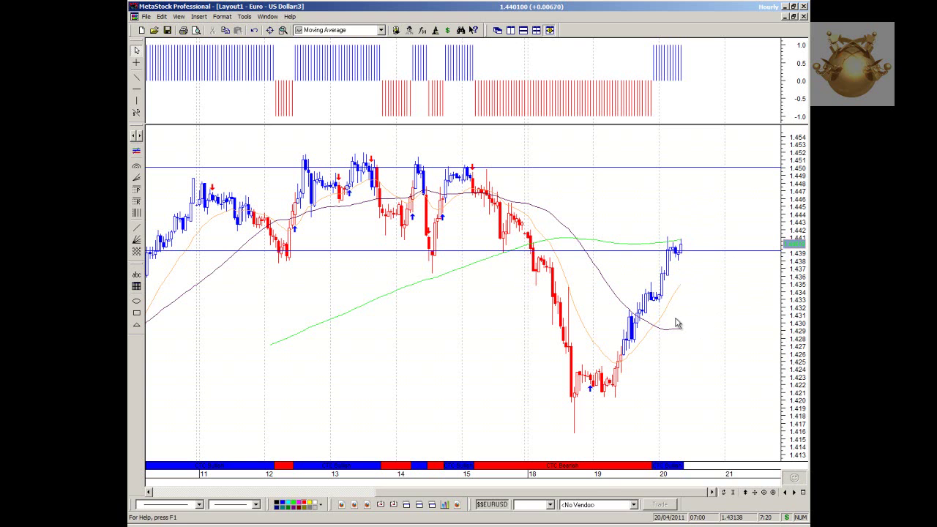
click(136, 76)
drag(615, 385, 726, 168)
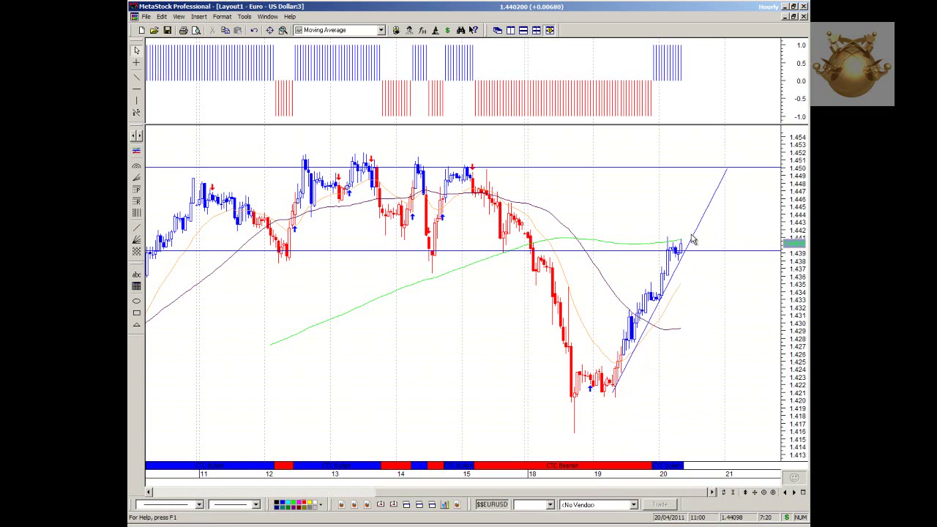
click(136, 77)
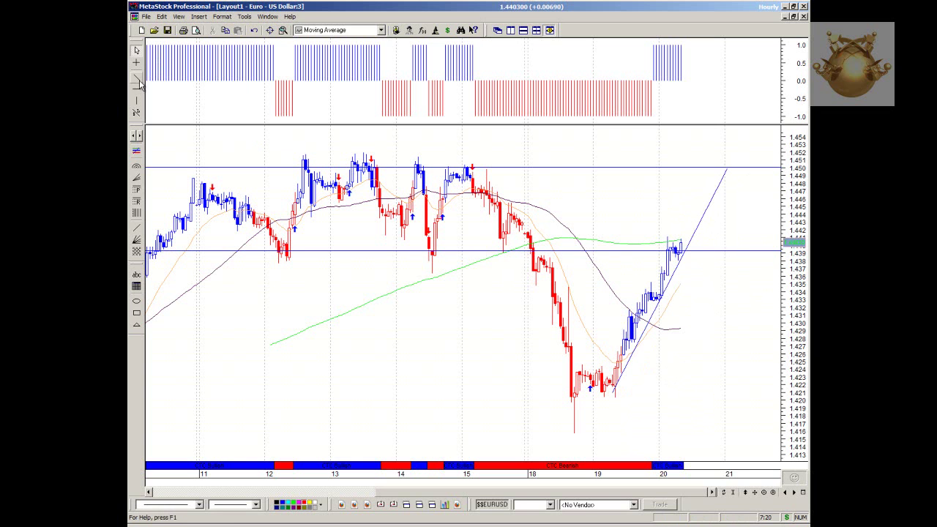
drag(672, 237, 770, 237)
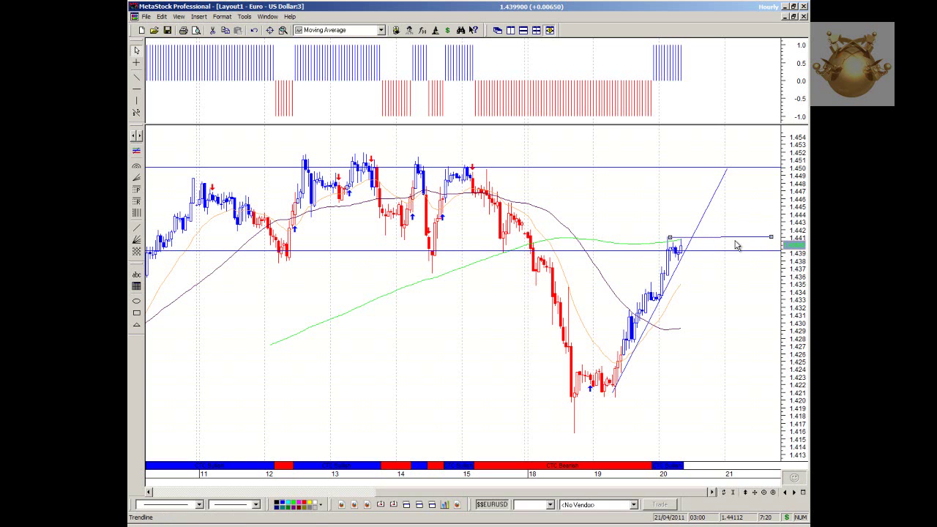
right_click(735, 241)
click(751, 280)
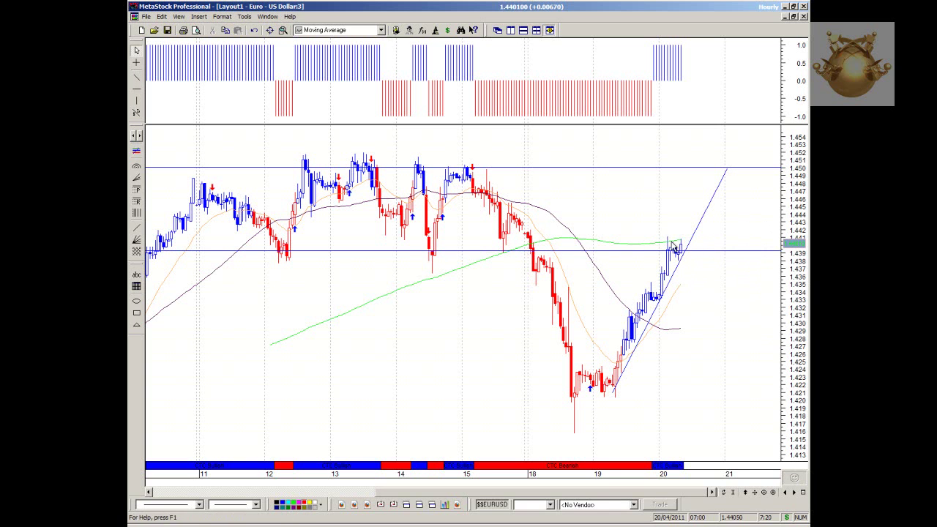
click(136, 89)
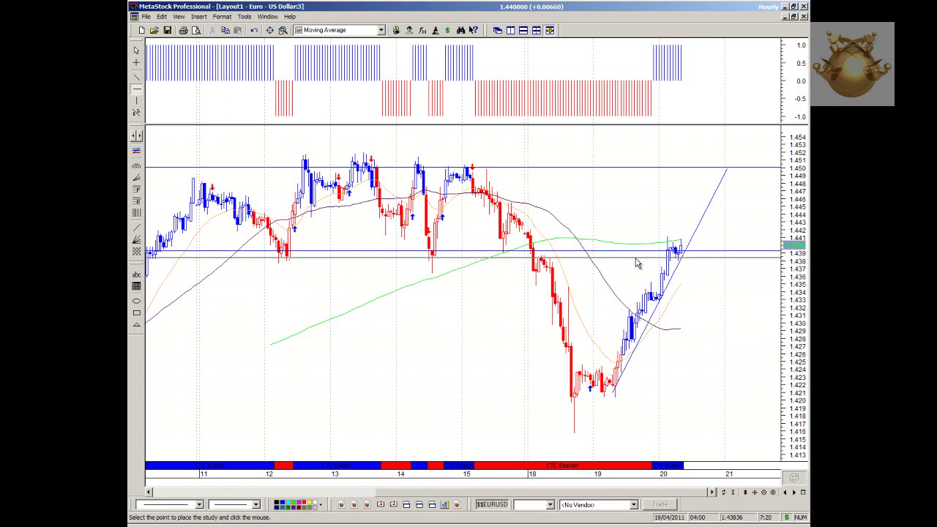
click(171, 98)
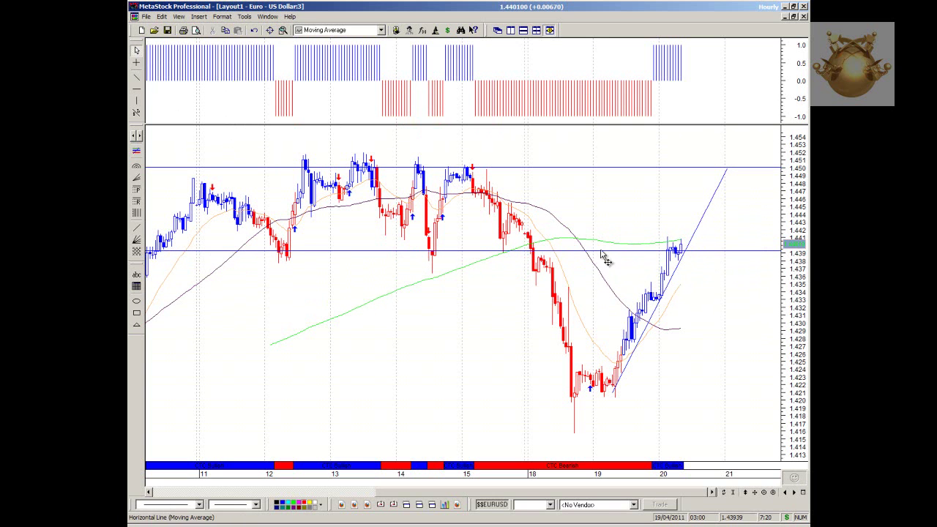
Format the horizontal line at about 1.4393 on the hourly chart as a thick black line.
right_click(601, 251)
click(622, 256)
click(434, 217)
click(435, 232)
click(420, 245)
click(439, 263)
click(437, 300)
click(492, 315)
click(403, 316)
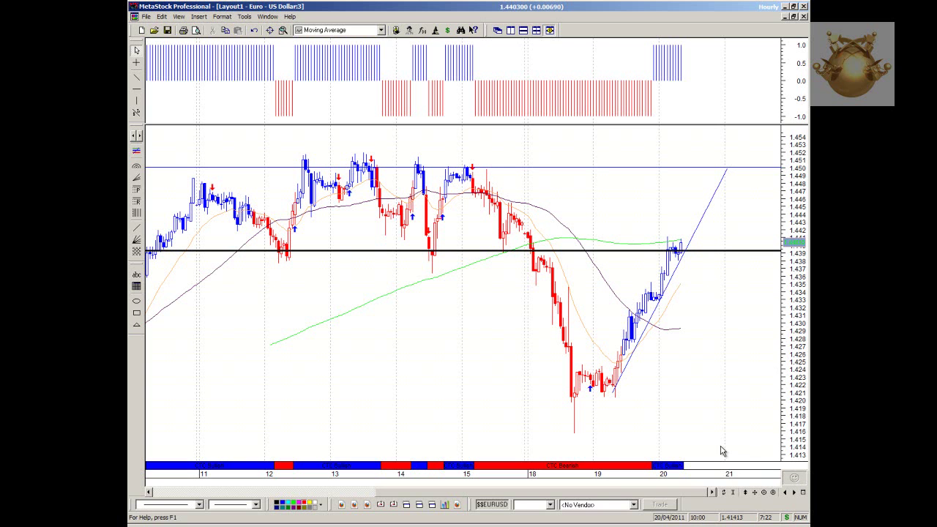
Return to the tiled chart layout, enlarge the 15-minute chart and draw a horizontal line at about 1.441.
mouse_move(578, 403)
key(ctrl+F5)
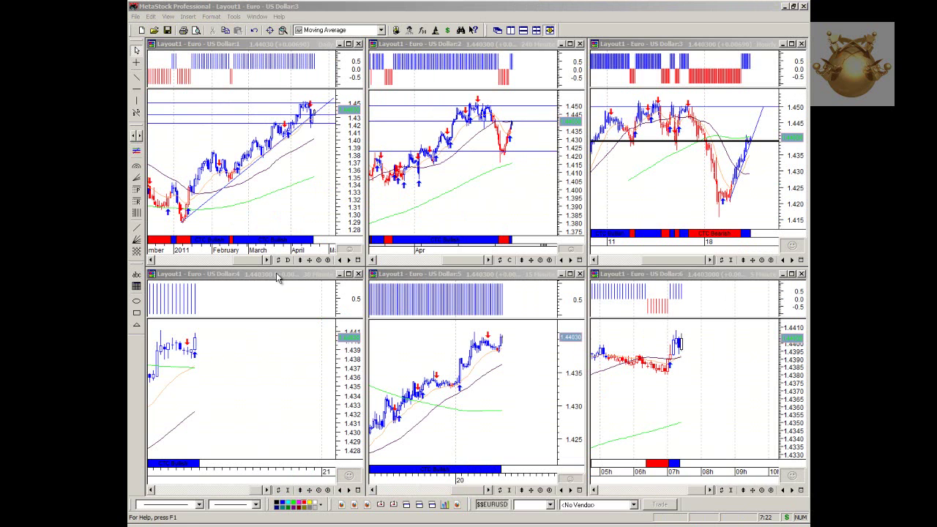
double_click(450, 276)
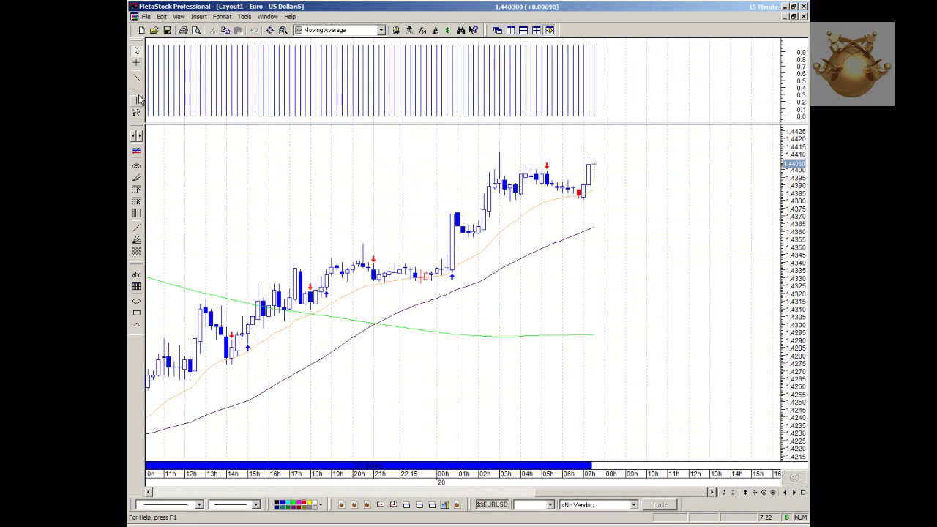
click(763, 492)
click(137, 88)
drag(395, 169, 395, 159)
Format the 15-minute chart's horizontal line at about 1.441 as a thick black line.
double_click(393, 162)
click(434, 216)
click(456, 232)
click(428, 269)
click(432, 263)
click(430, 299)
click(492, 316)
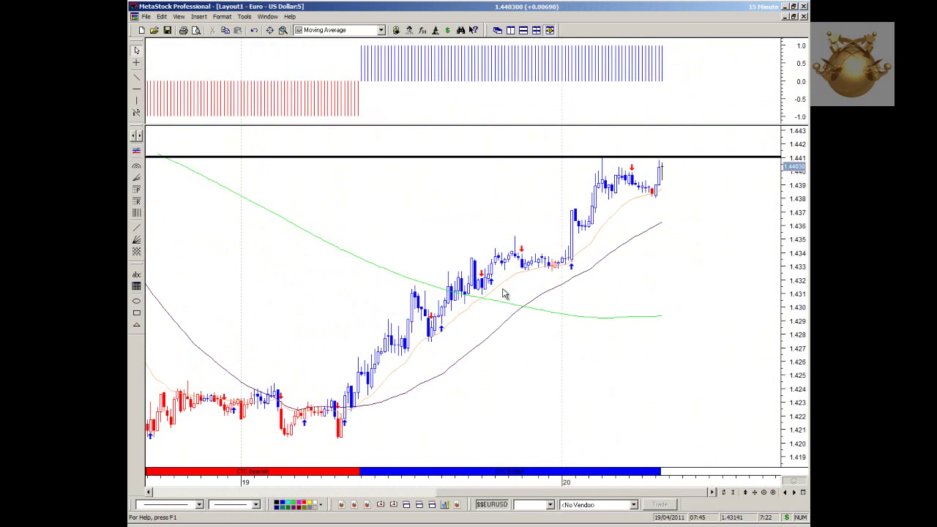
Draw a rising trendline from the 19 April low near 1.421 to about 1.4425 on the 15-minute chart, formatted thick and black.
click(136, 77)
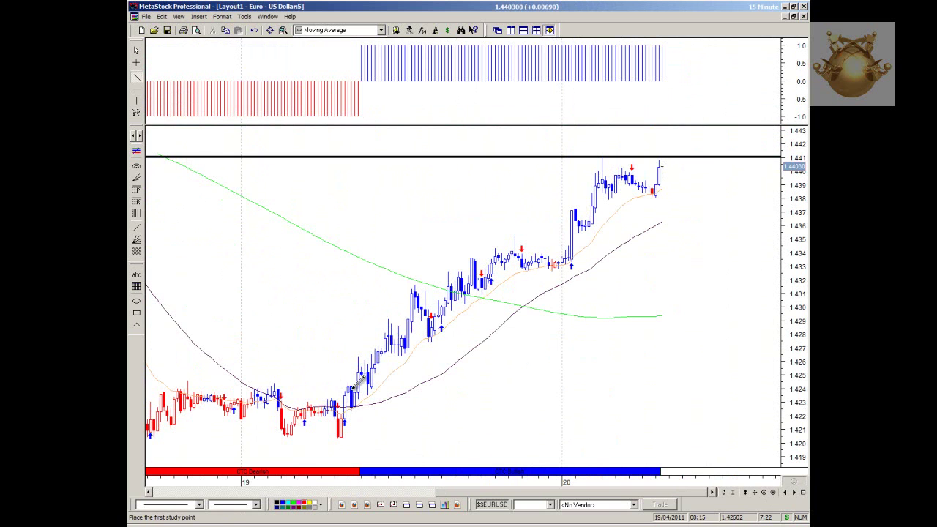
mouse_move(339, 431)
mouse_down()
mouse_move(707, 183)
mouse_move(748, 128)
mouse_move(738, 137)
mouse_up()
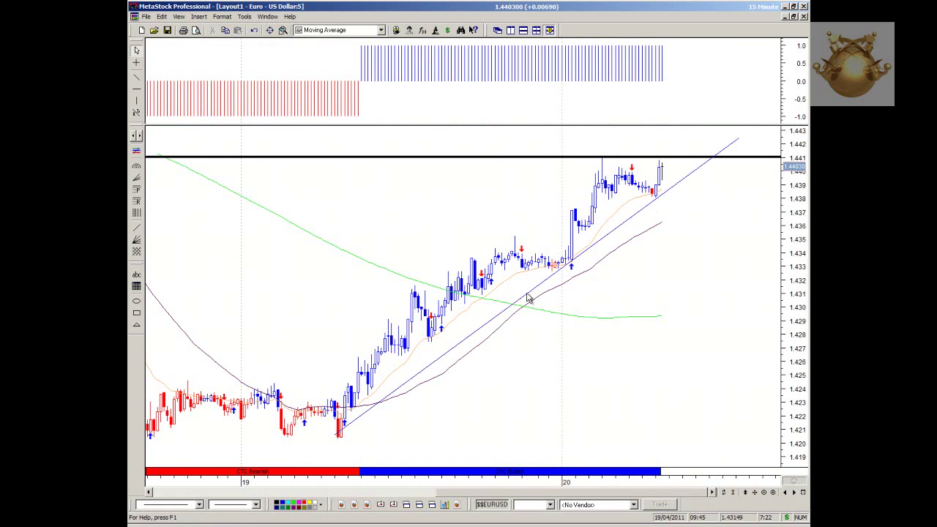
double_click(525, 298)
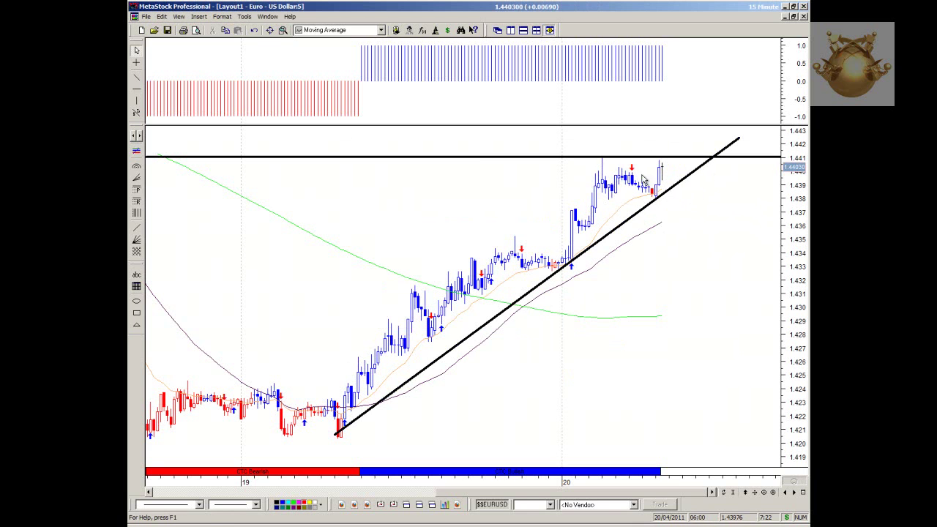
mouse_move(688, 161)
mouse_move(618, 191)
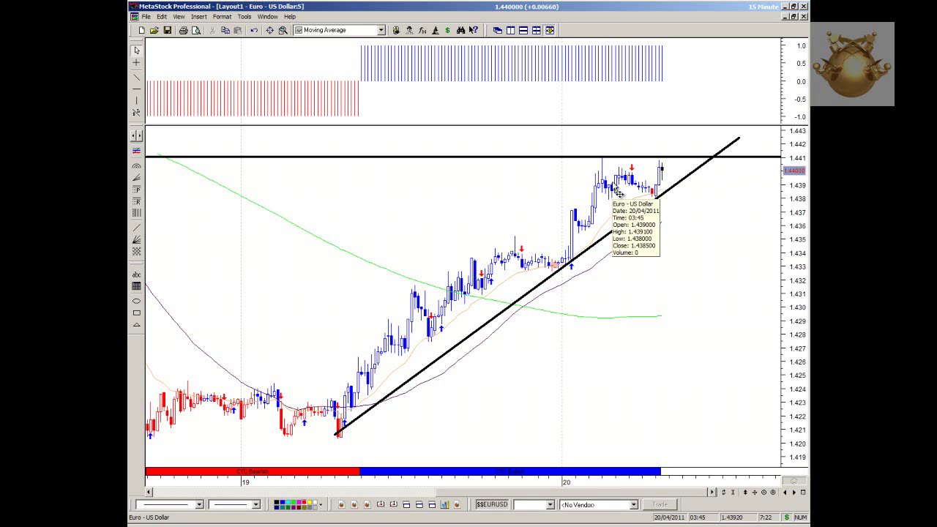
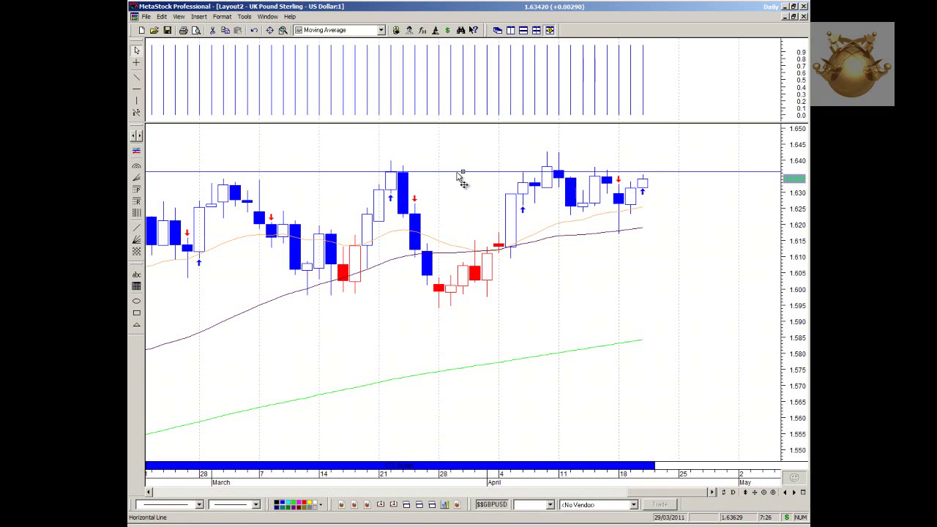
On the UK Pound Sterling - US Dollar daily chart, move the horizontal line to about 1.640 and add another at about 1.600.
drag(463, 173, 464, 161)
click(765, 494)
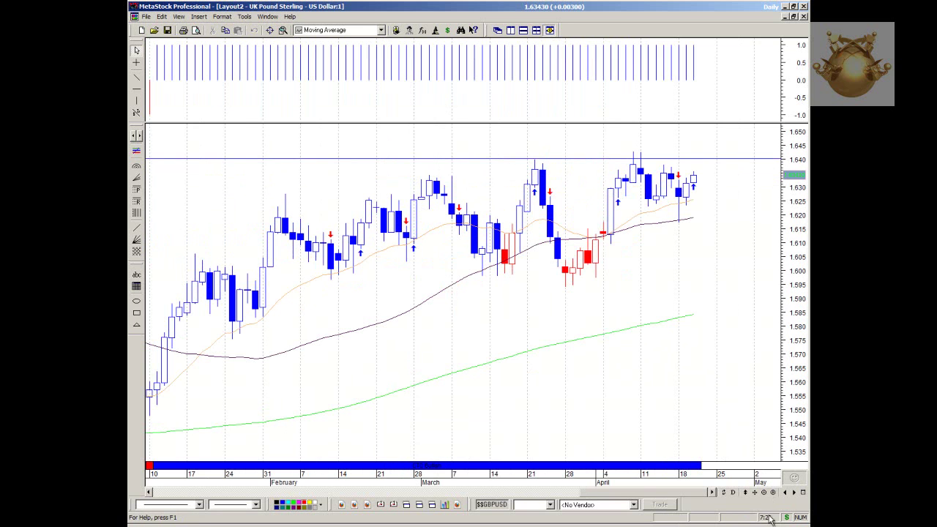
click(764, 493)
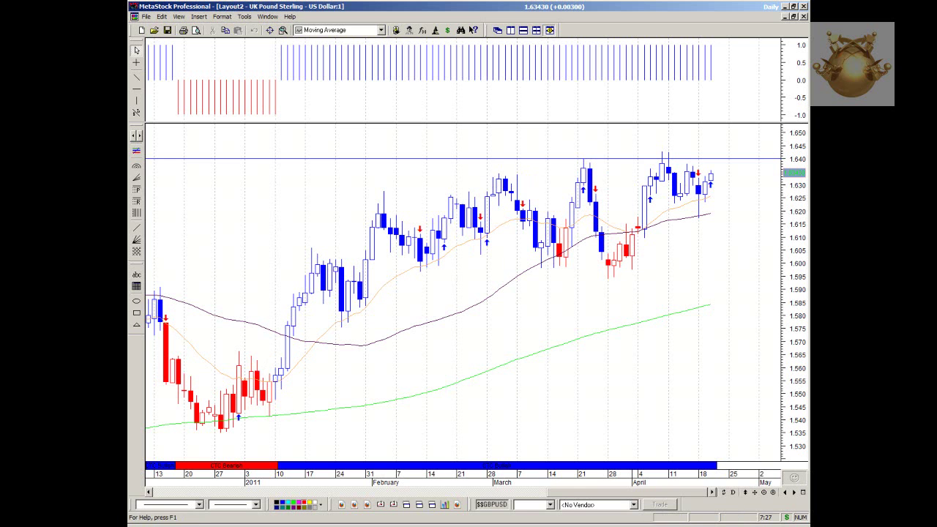
click(133, 89)
click(508, 265)
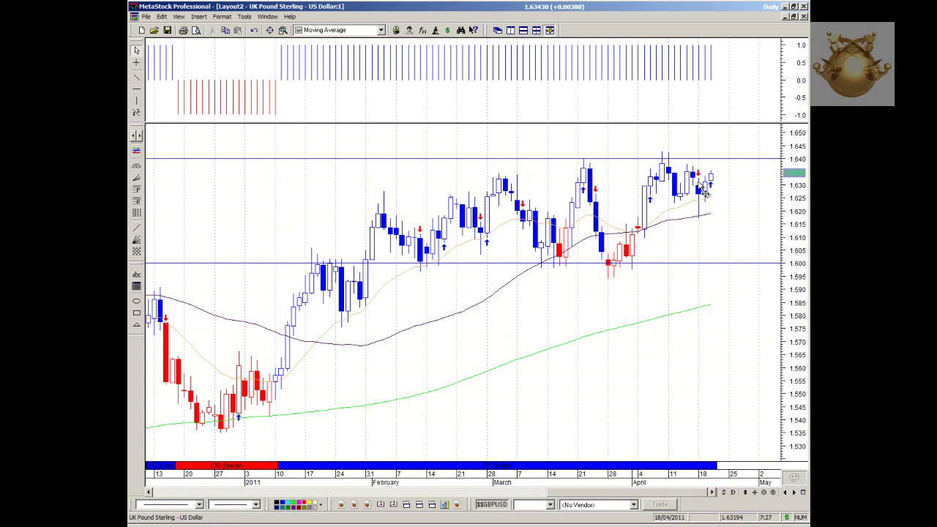
click(135, 79)
drag(662, 199, 691, 197)
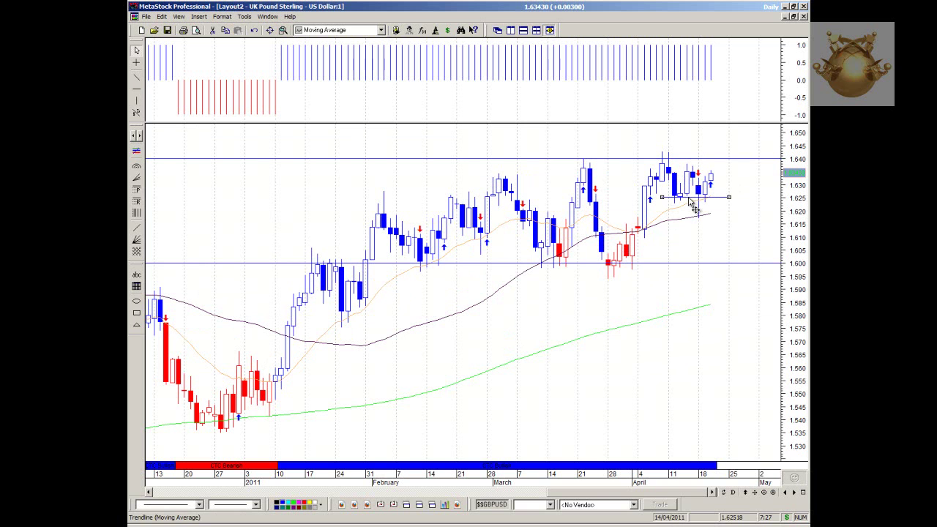
right_click(689, 199)
click(716, 278)
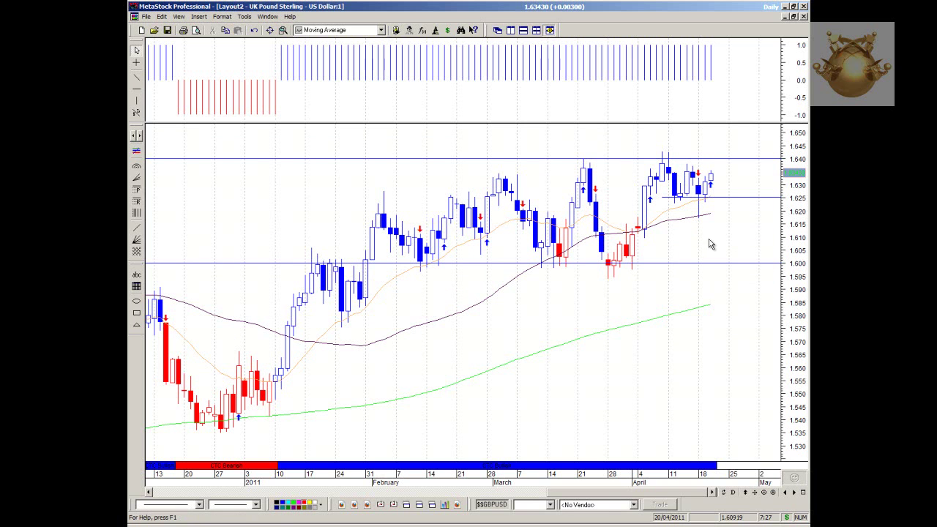
mouse_move(722, 199)
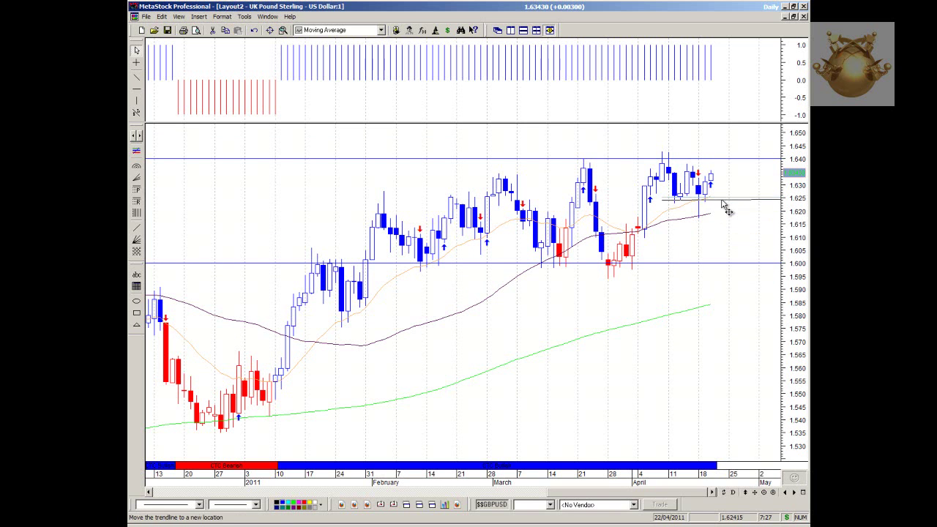
click(722, 199)
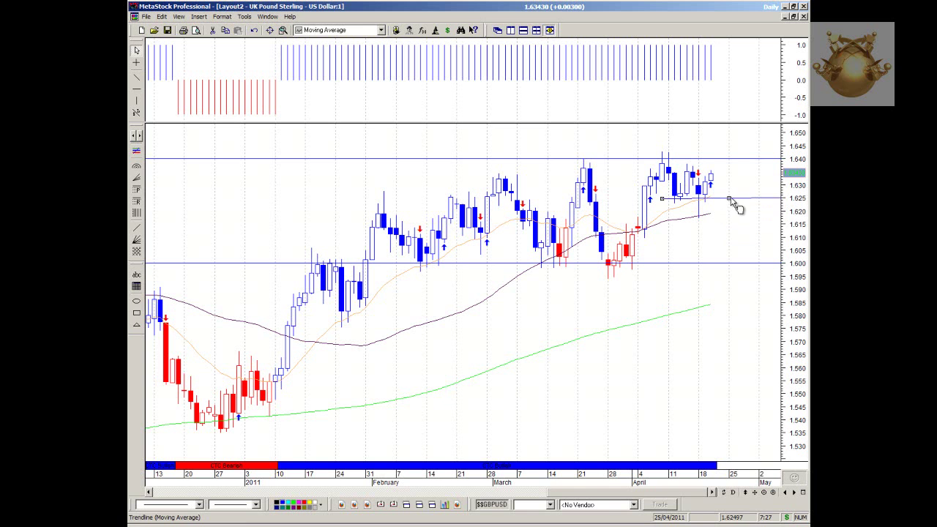
right_click(729, 202)
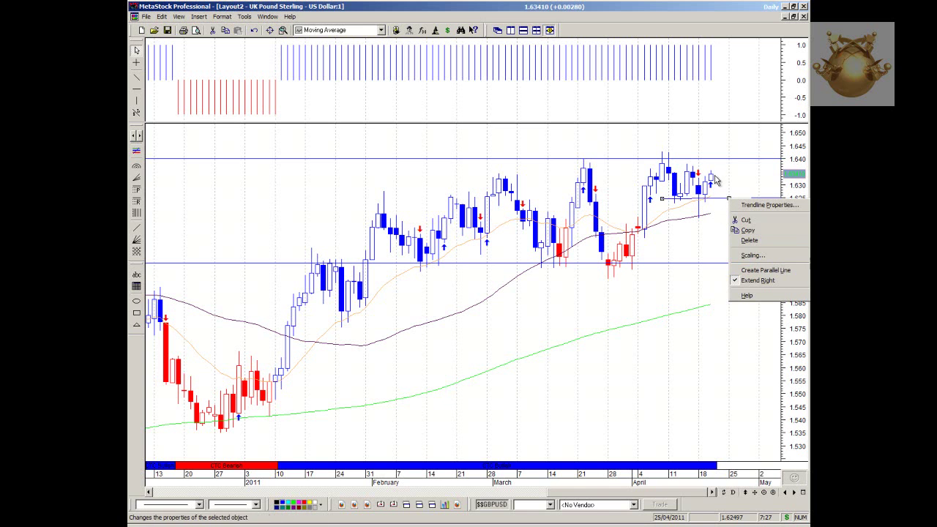
click(752, 242)
Add a horizontal line at about 1.625 and a falling trendline from about 1.642 in early April to about 1.626.
click(136, 88)
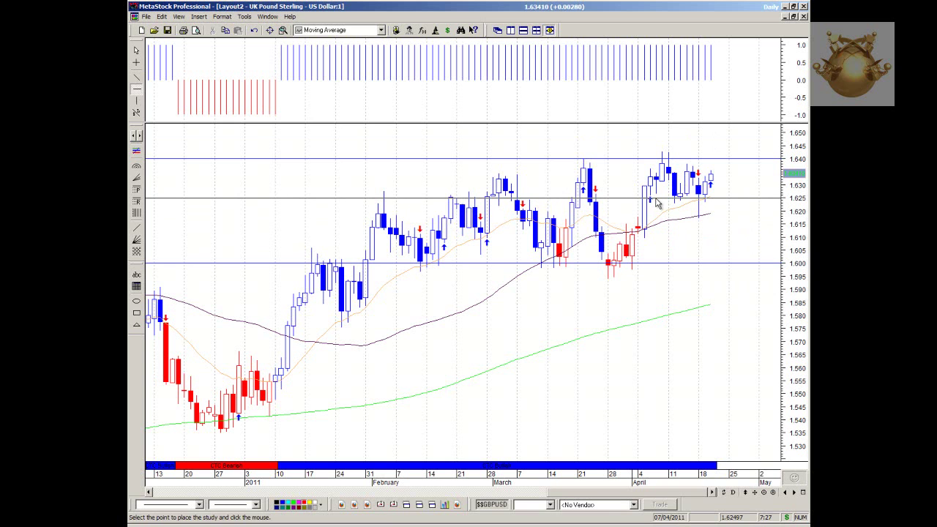
click(656, 199)
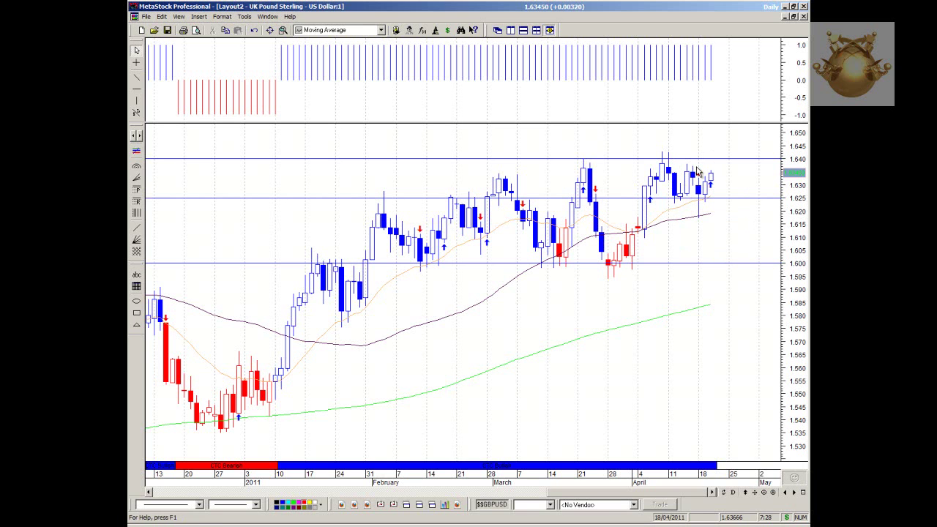
click(136, 77)
drag(664, 160, 777, 194)
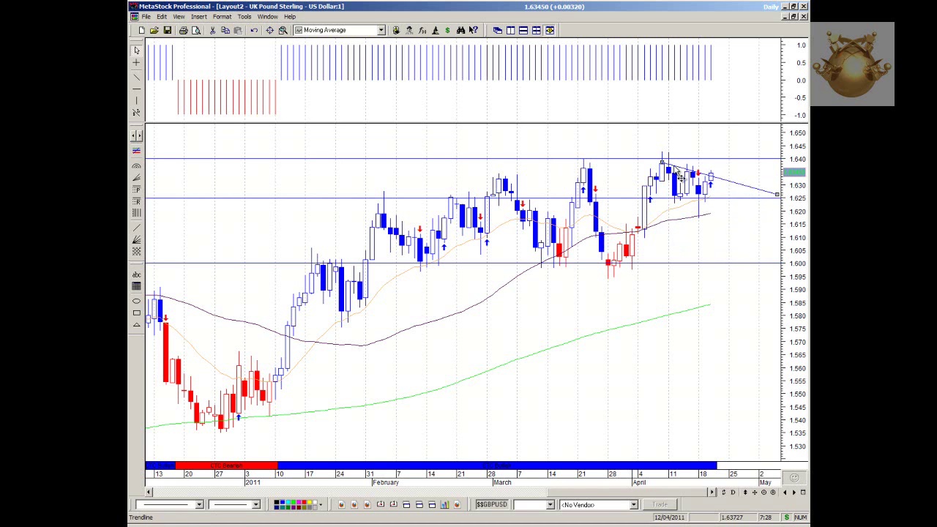
drag(666, 161, 626, 153)
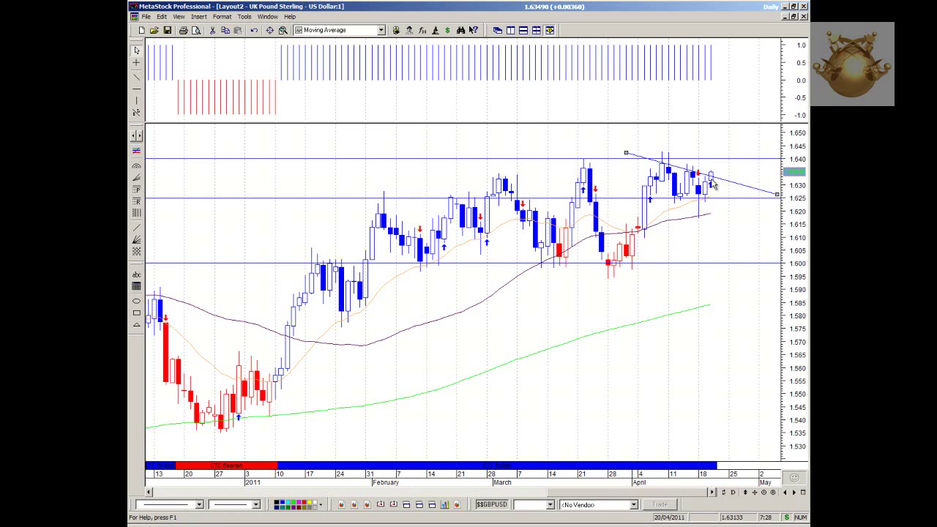
Steepen and reposition the falling trendline along the April candle highs, running from about 1.648 to about 1.623.
mouse_move(716, 189)
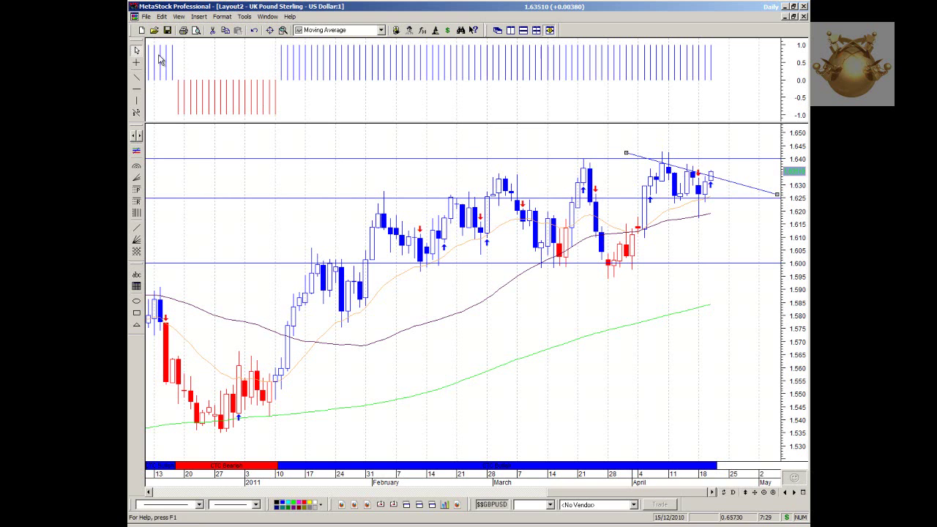
click(136, 76)
key(Escape)
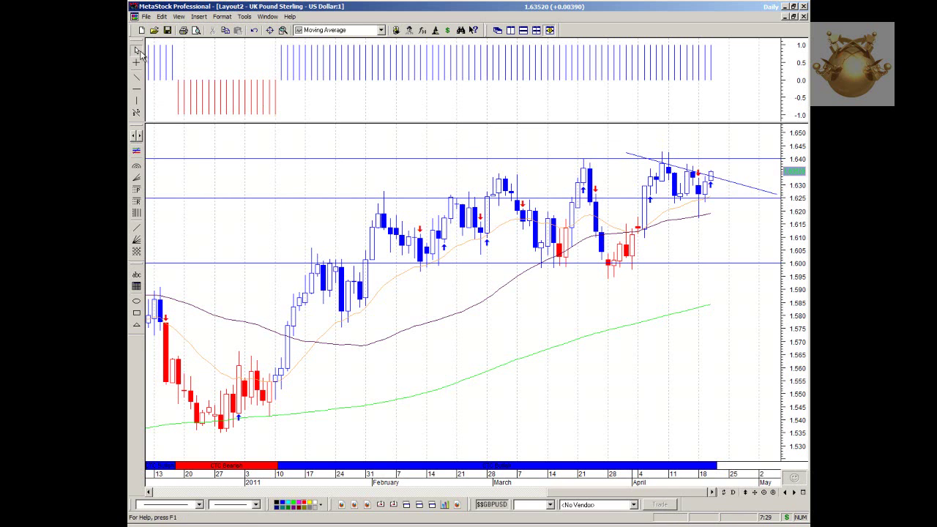
drag(688, 178, 688, 166)
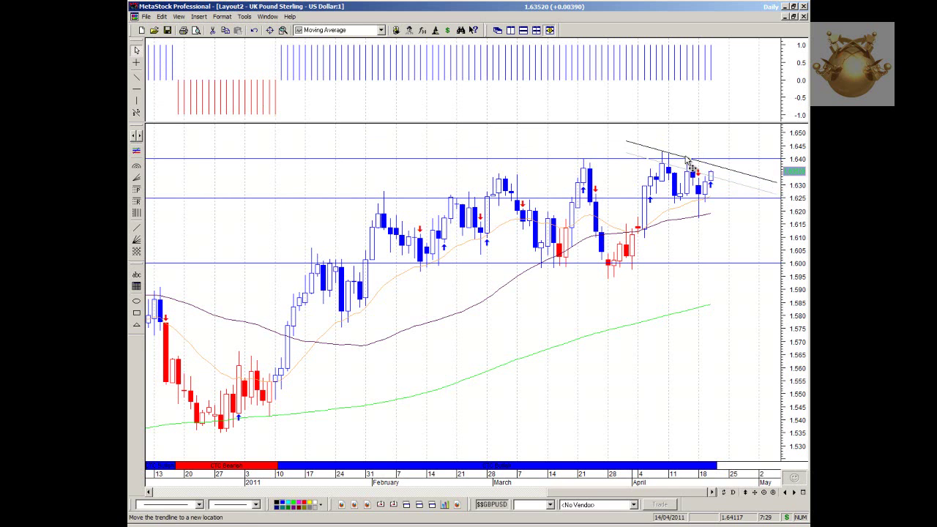
drag(779, 184, 783, 202)
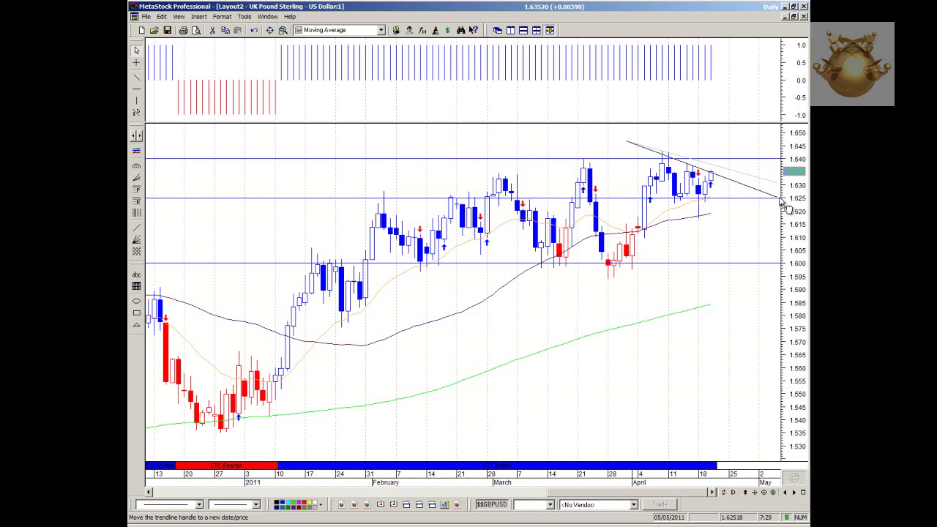
mouse_move(717, 183)
click(727, 223)
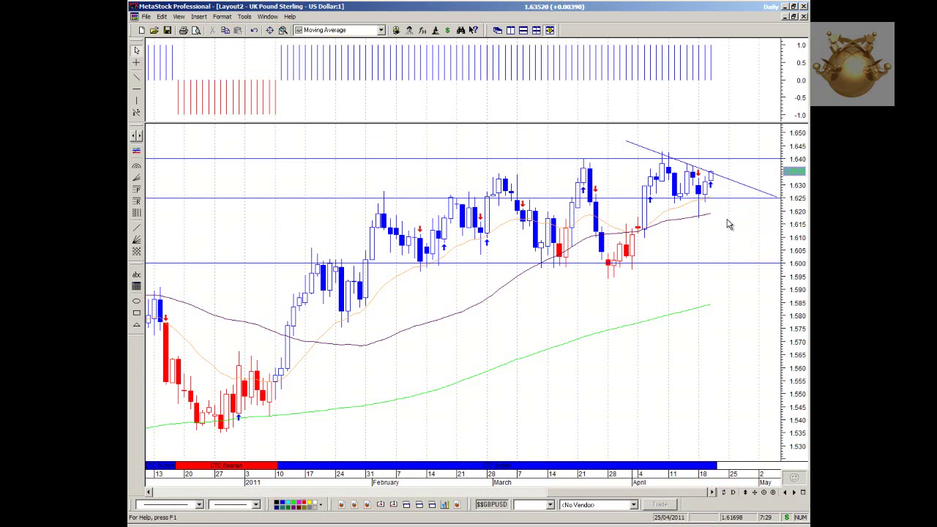
click(659, 153)
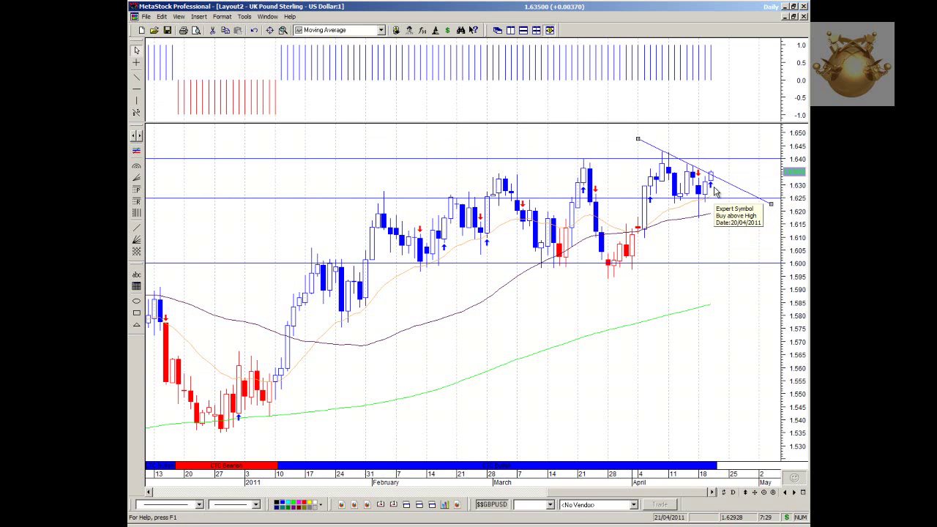
Draw a short level trendline at about 1.635 across the mid-April candles up to the latest candle.
click(136, 76)
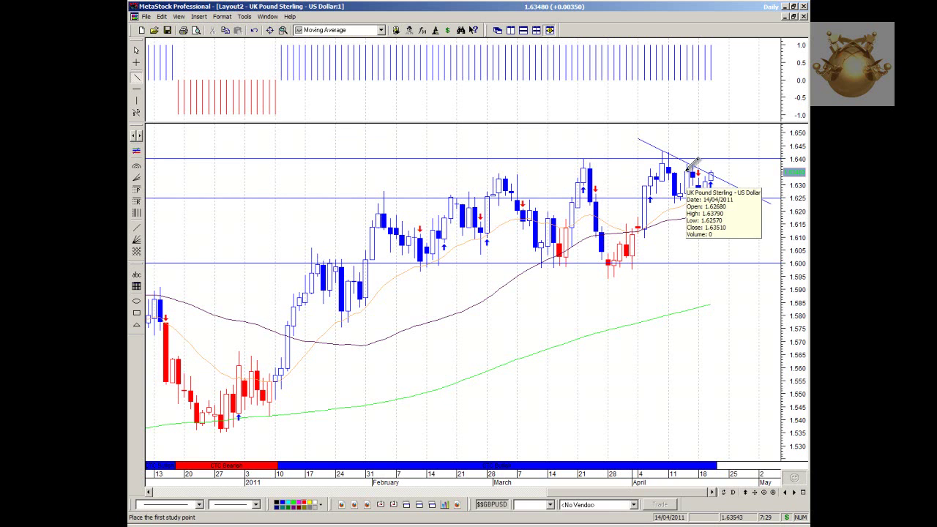
drag(699, 163, 711, 163)
key(Escape)
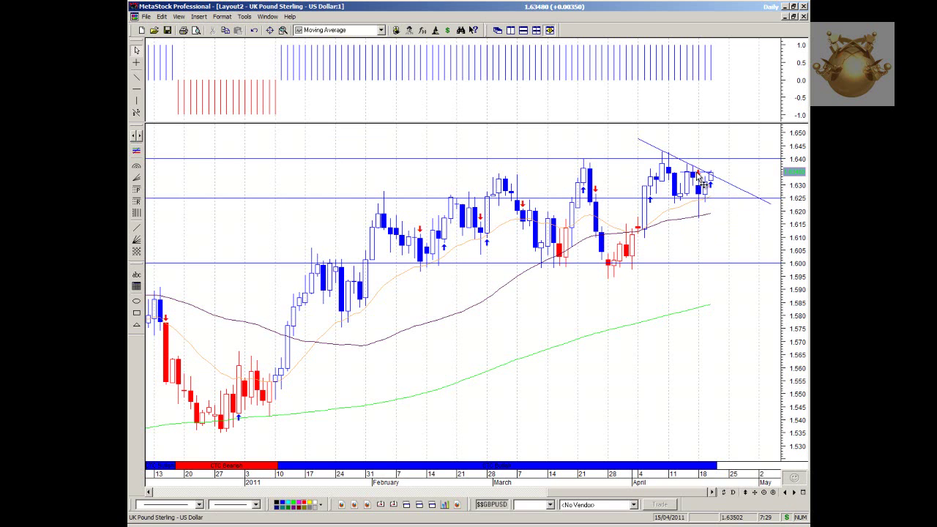
mouse_move(694, 185)
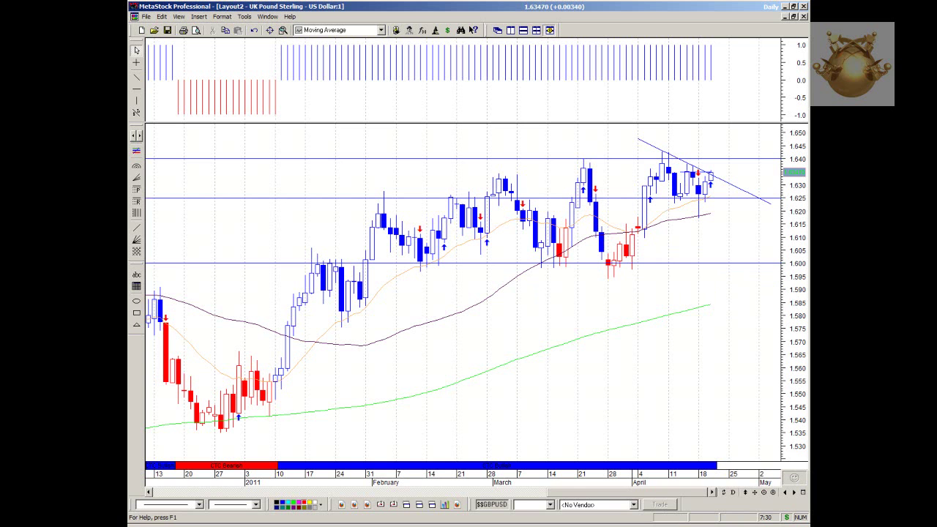
Enlarge the Pound's hourly chart and draw a rising trendline from the 18 April low near 1.619 to about 1.636.
click(536, 30)
double_click(659, 48)
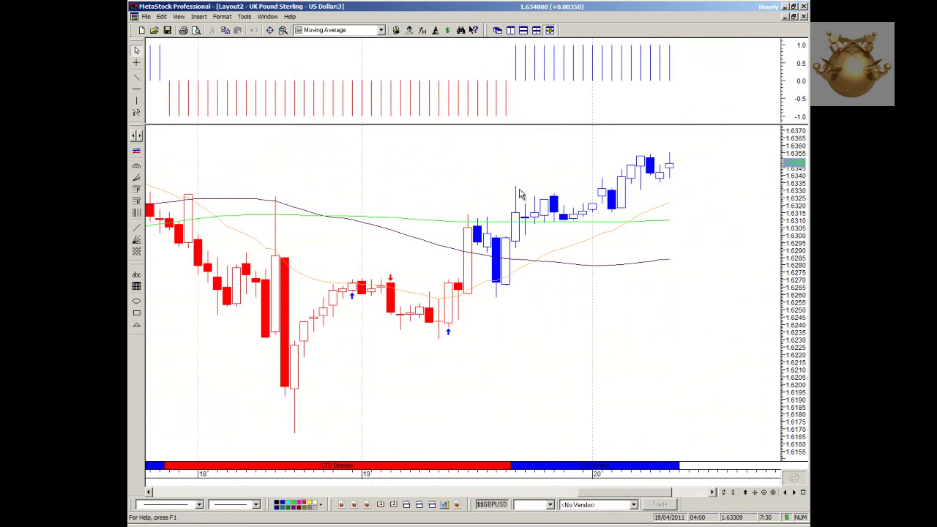
drag(295, 400, 736, 143)
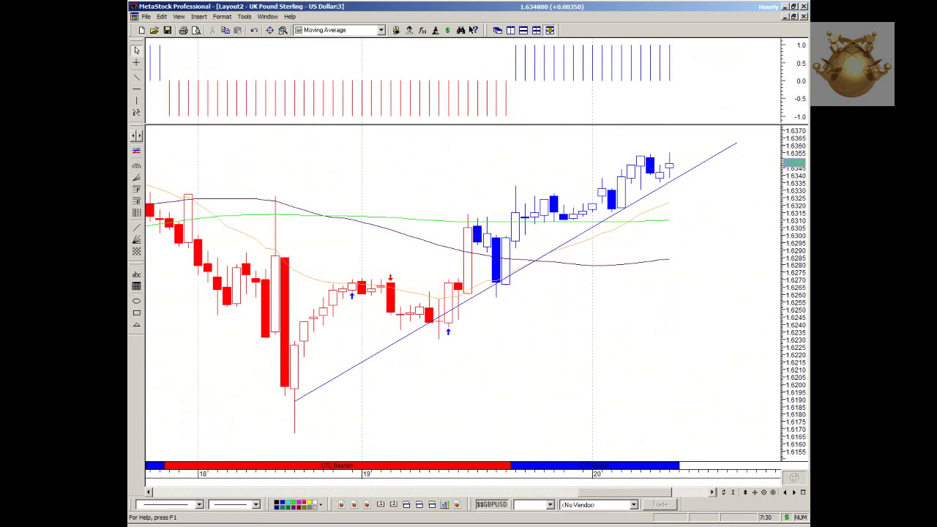
Add a horizontal resistance line at about 1.636 along the 14–15 April highs on the Pound's hourly chart.
click(762, 491)
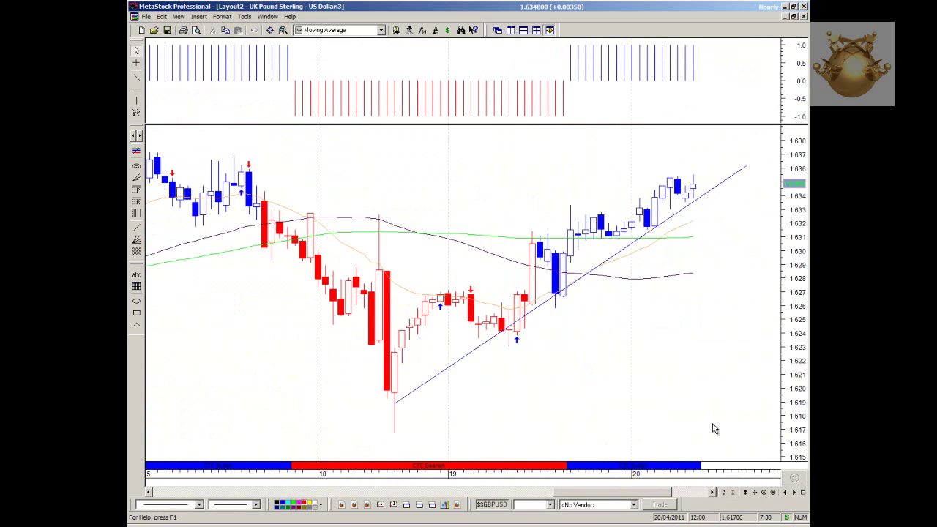
click(764, 492)
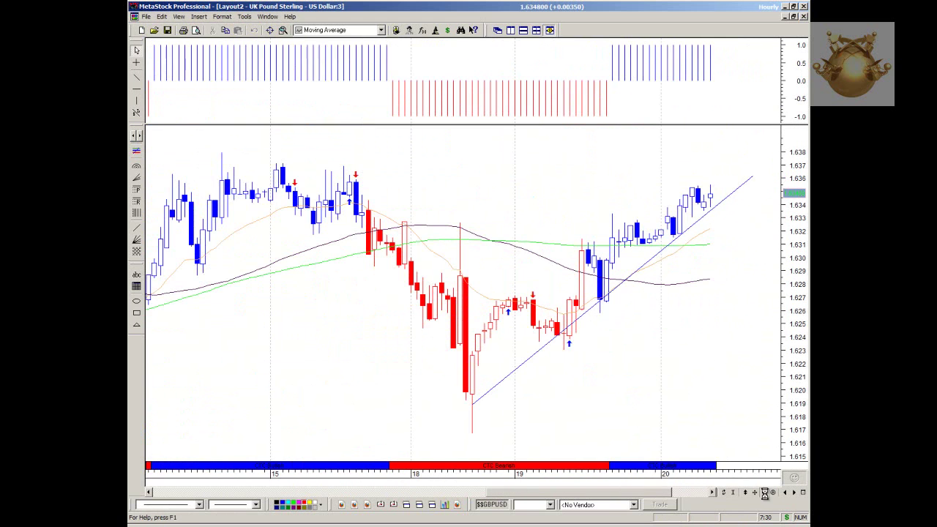
click(764, 492)
click(137, 88)
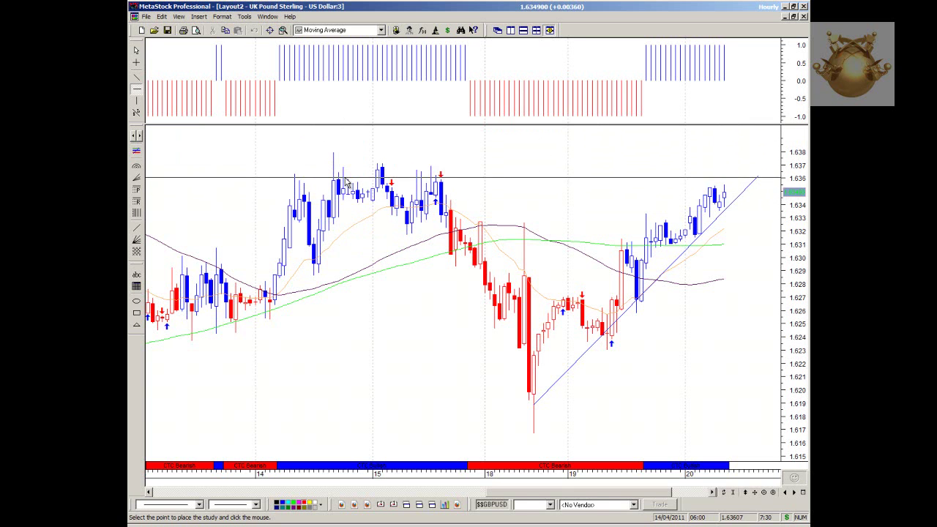
click(346, 178)
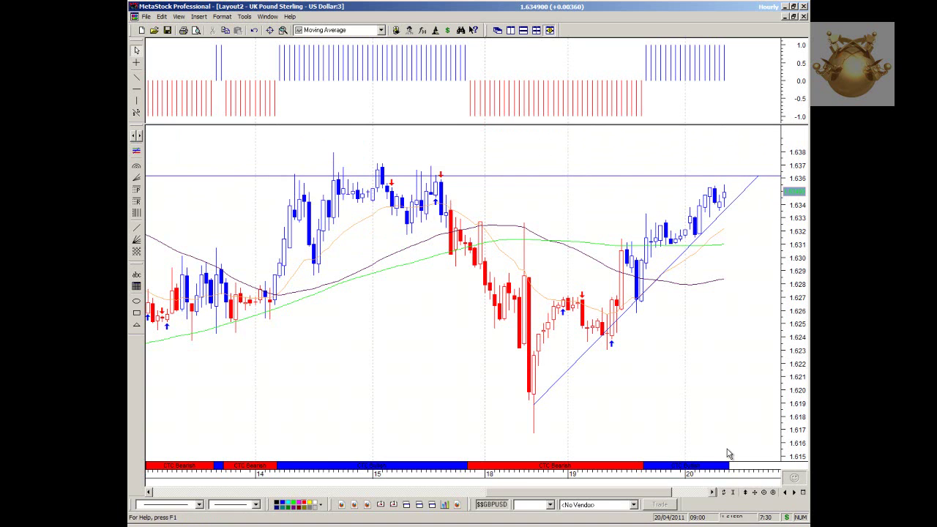
Add a second horizontal line at about 1.643 on the 8 and 11 April highs, and tile all chart windows.
click(766, 493)
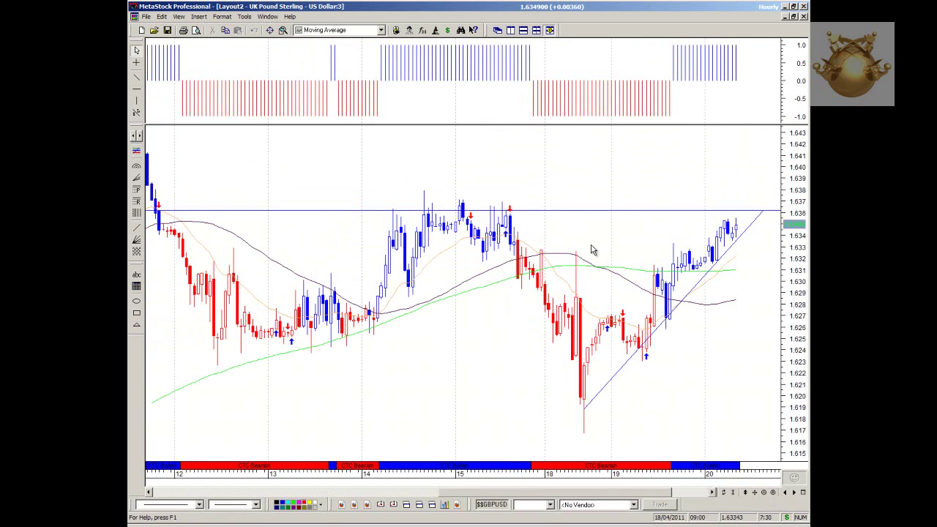
click(763, 492)
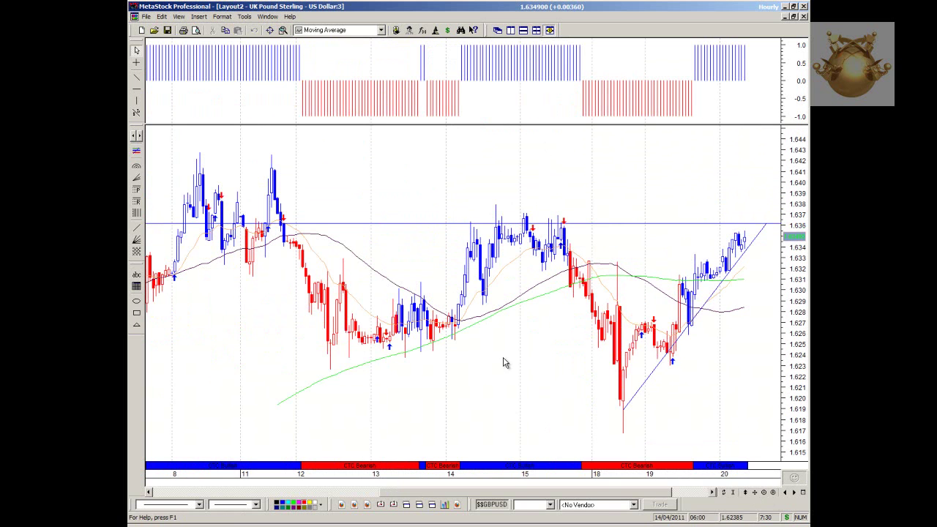
click(136, 89)
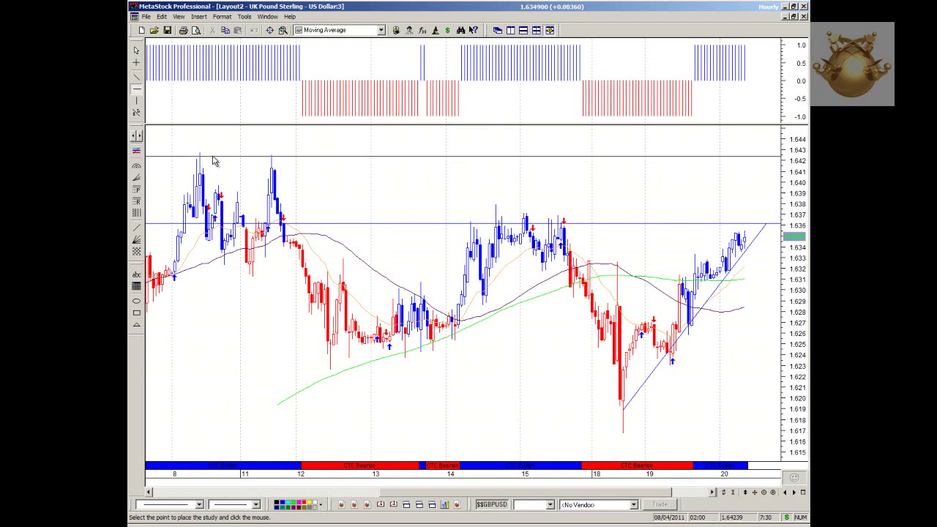
click(213, 153)
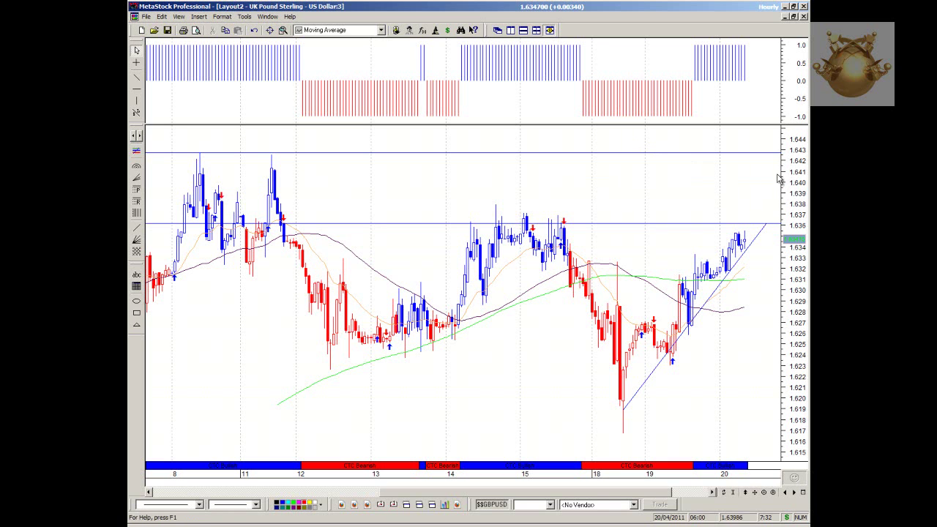
click(537, 30)
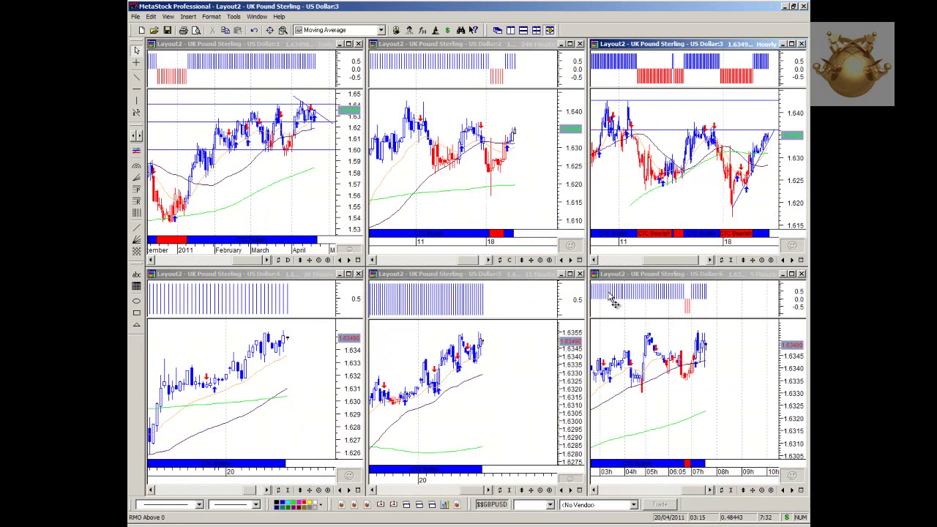
Enlarge the Pound's 5-minute chart, add a horizontal line at about 1.6355 on its latest highs, and restore the tiled layout.
double_click(684, 275)
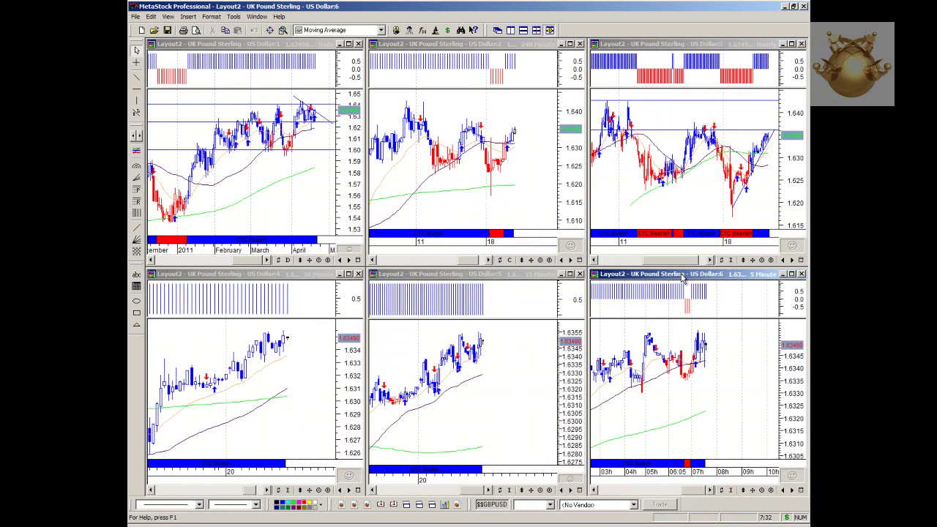
click(764, 491)
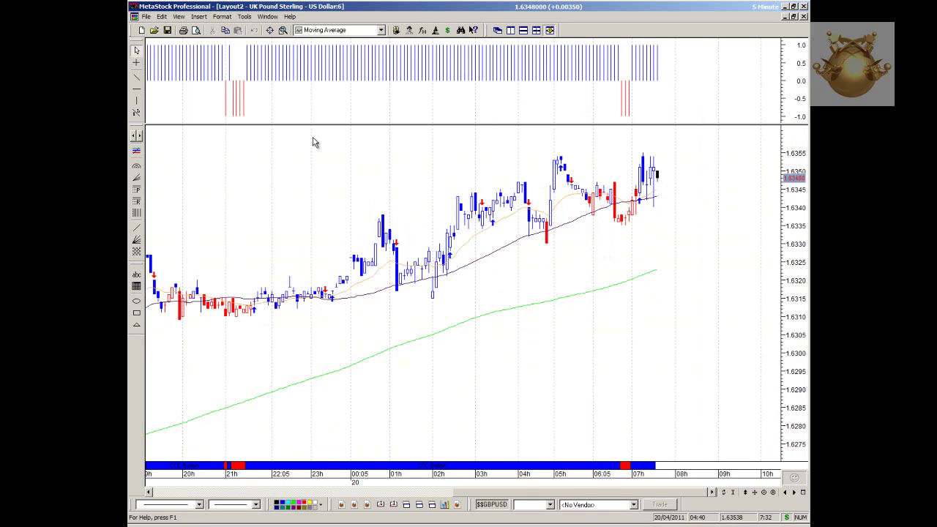
click(137, 88)
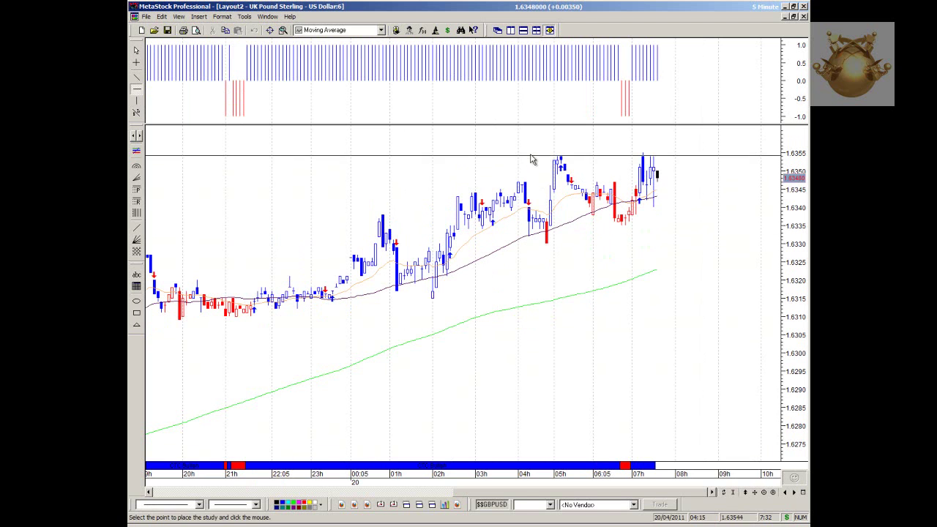
click(533, 153)
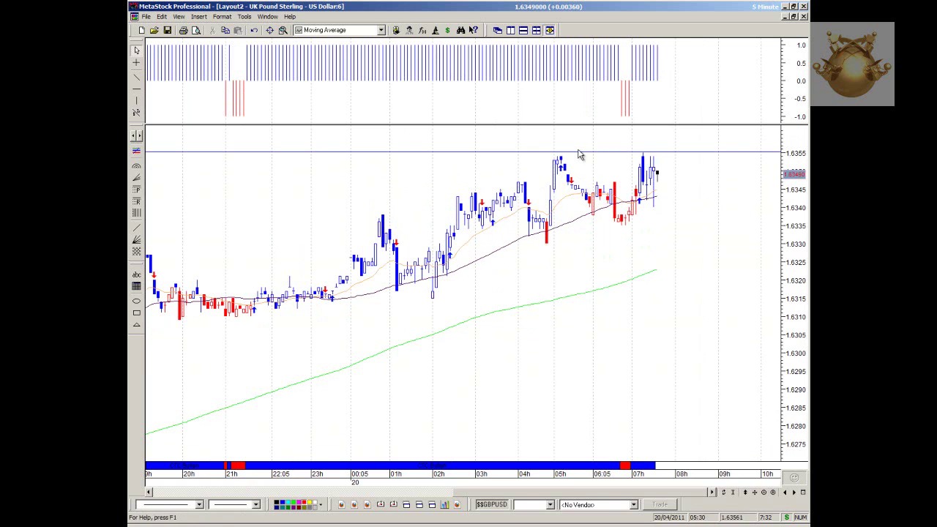
scroll(656, 169, down, 2)
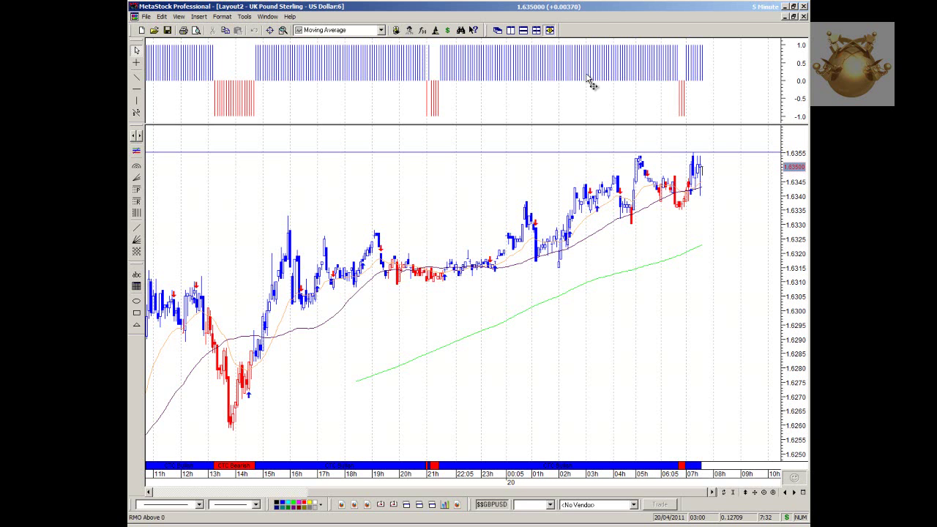
click(549, 30)
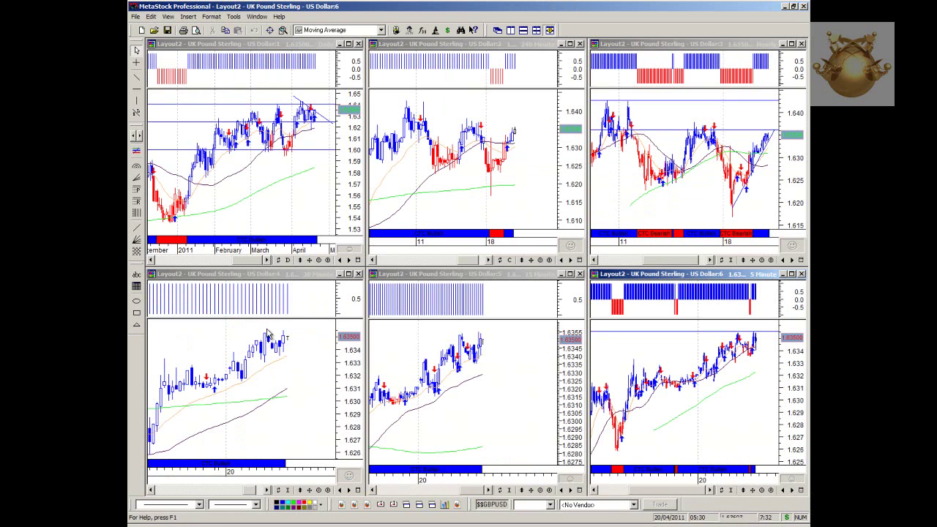
Enlarge the Pound's 15-minute chart, mark the 20 April highs with a horizontal line at about 1.6355, and tile the charts again.
click(472, 277)
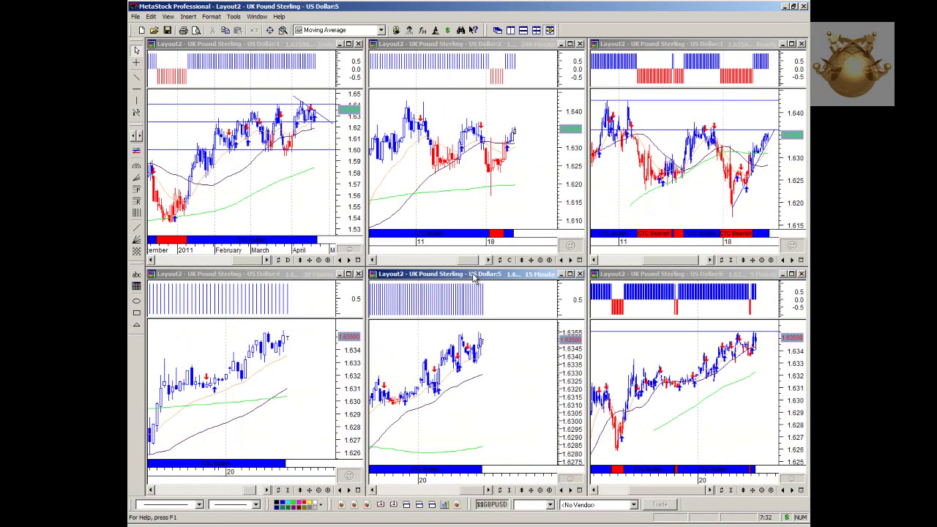
double_click(473, 277)
click(765, 493)
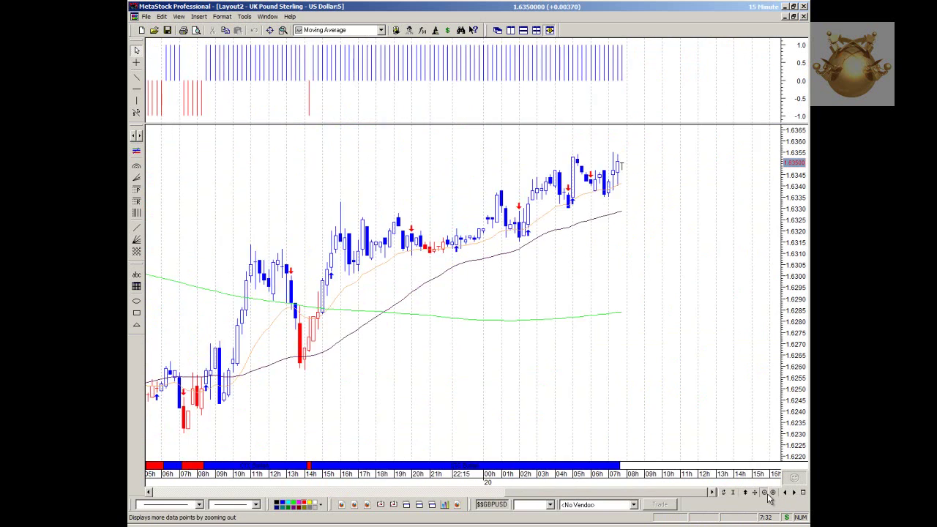
click(769, 495)
click(136, 89)
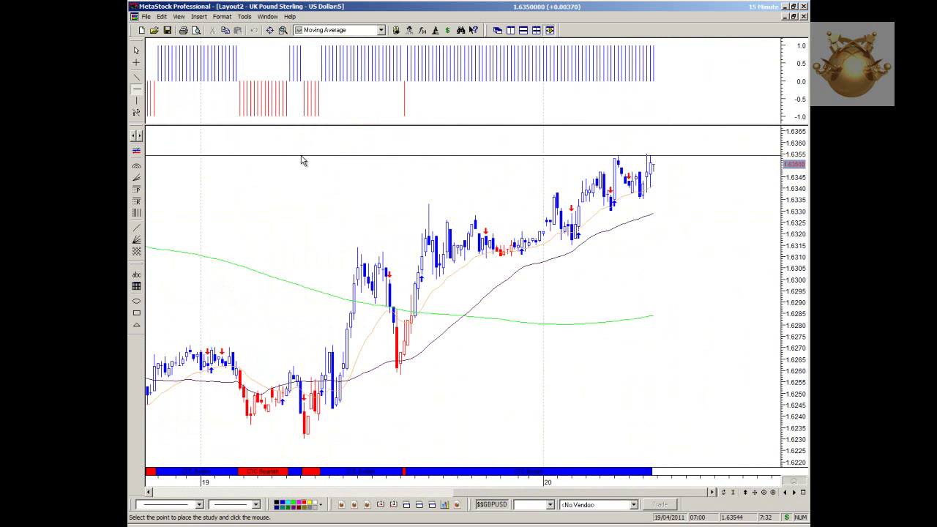
click(307, 155)
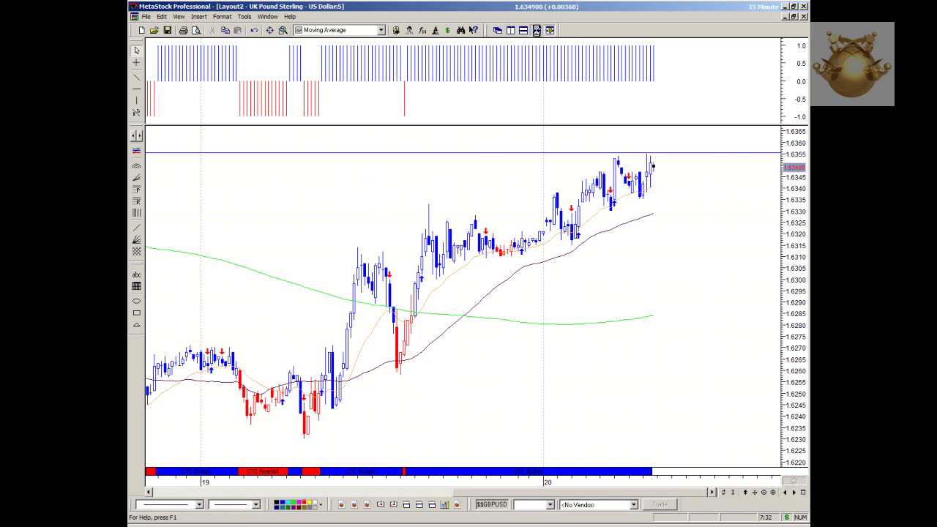
click(535, 30)
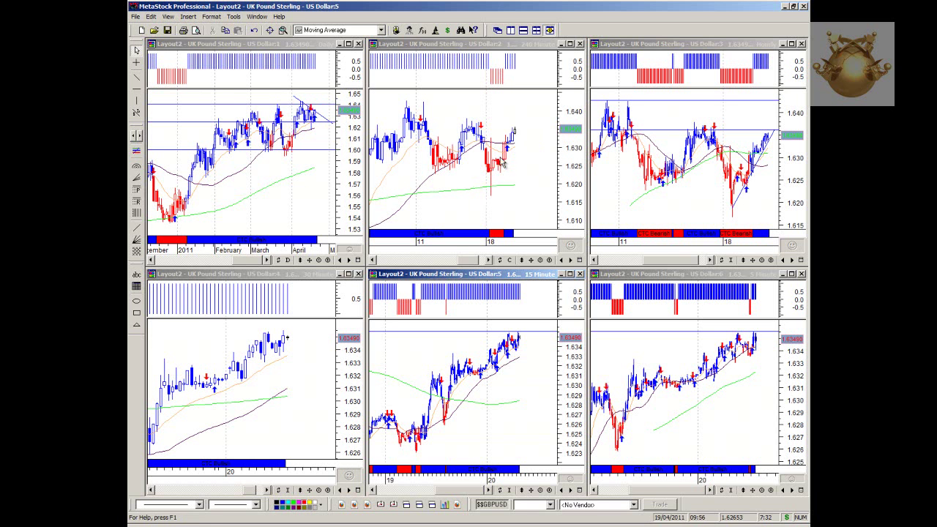
Enlarge the Pound's 240-minute chart, place a horizontal line at about 1.636, and return to the tiled charts.
double_click(501, 49)
click(136, 89)
click(243, 212)
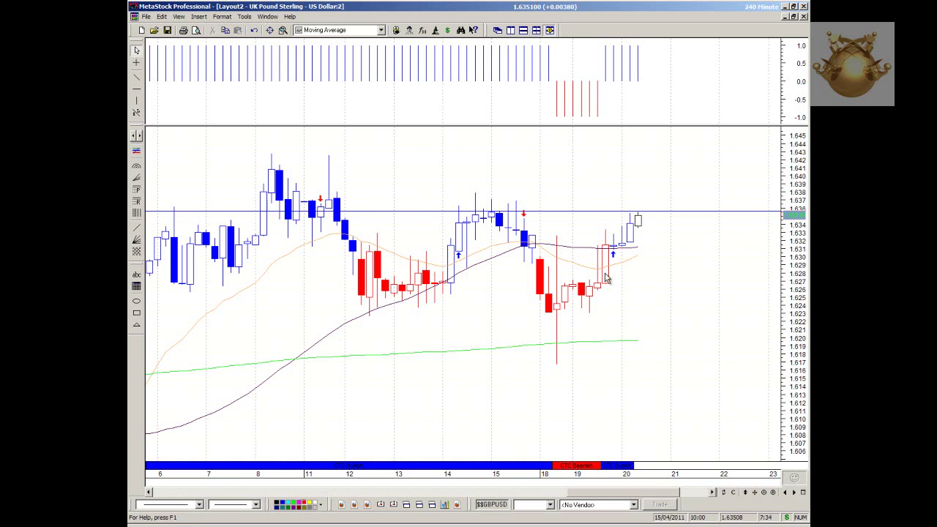
click(537, 30)
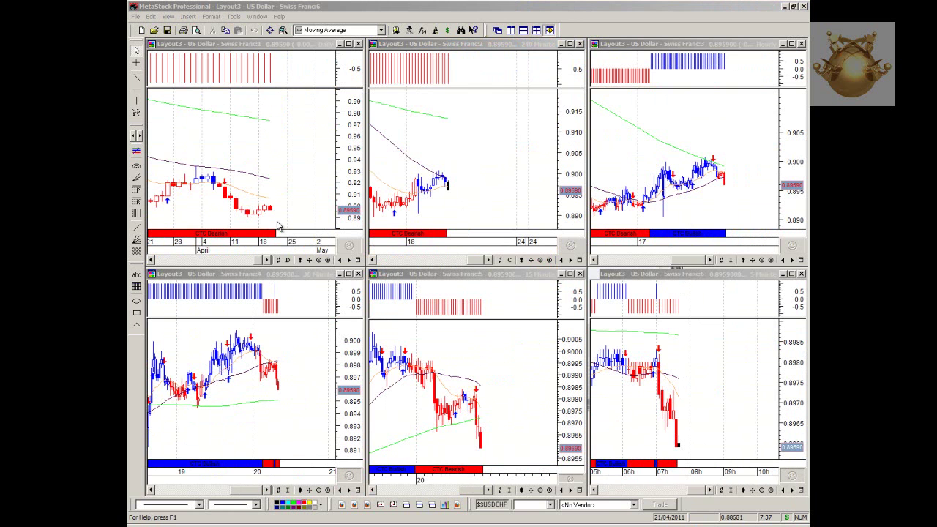
Enlarge the US Dollar - Swiss Franc daily chart and draw a horizontal line at about 0.900 through the mid-March lows.
double_click(292, 45)
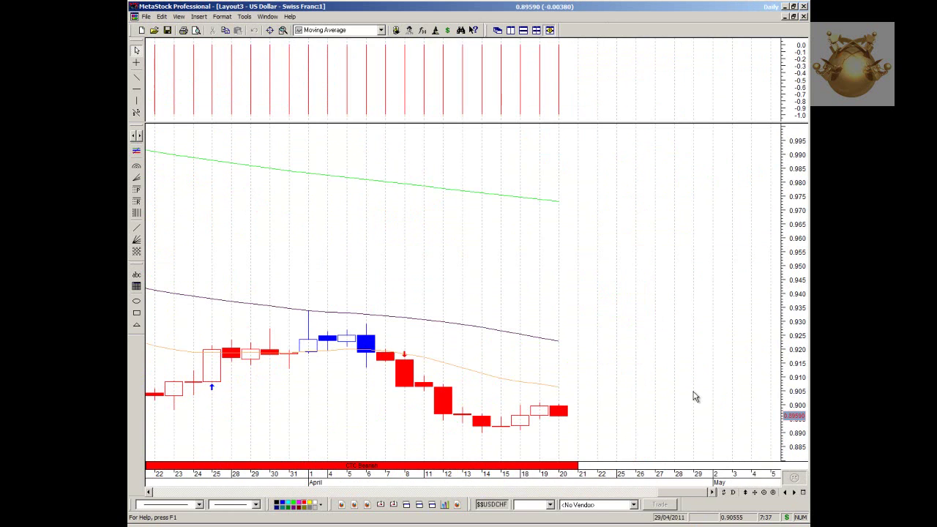
click(770, 496)
click(771, 495)
click(136, 89)
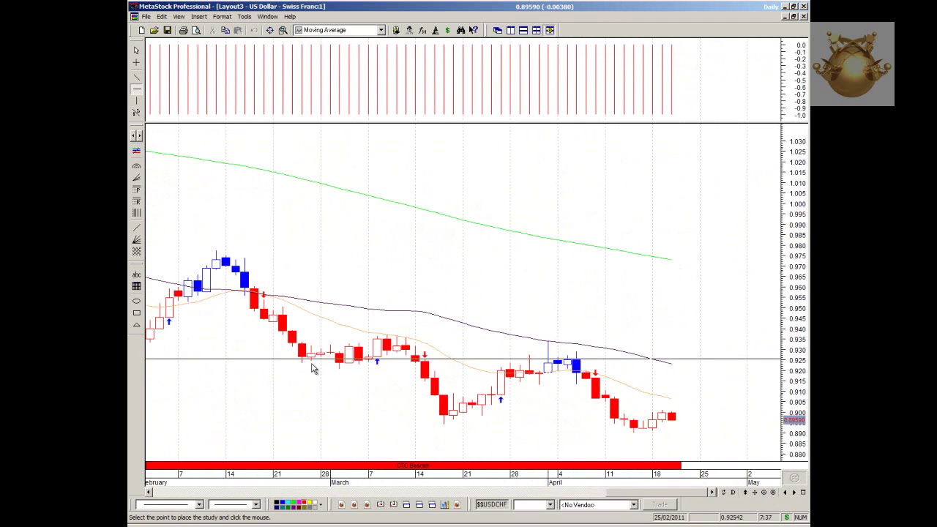
click(333, 415)
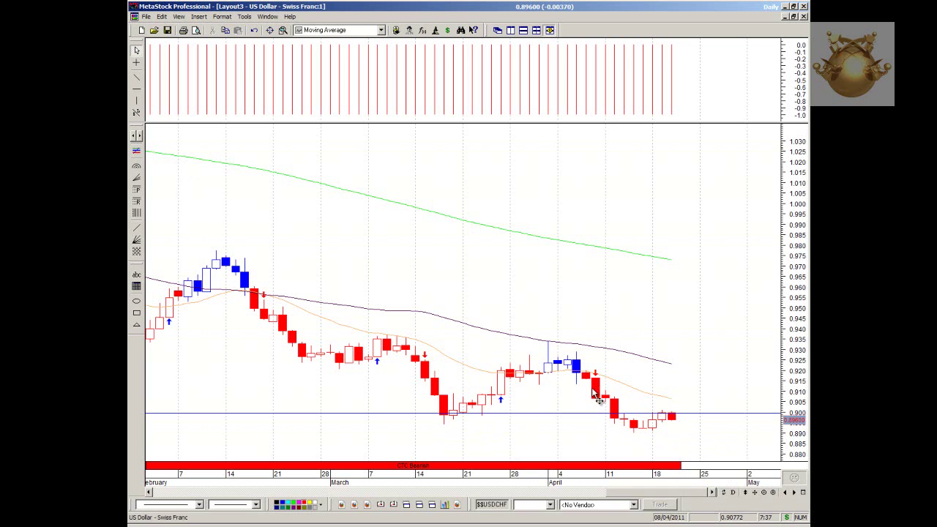
mouse_move(583, 373)
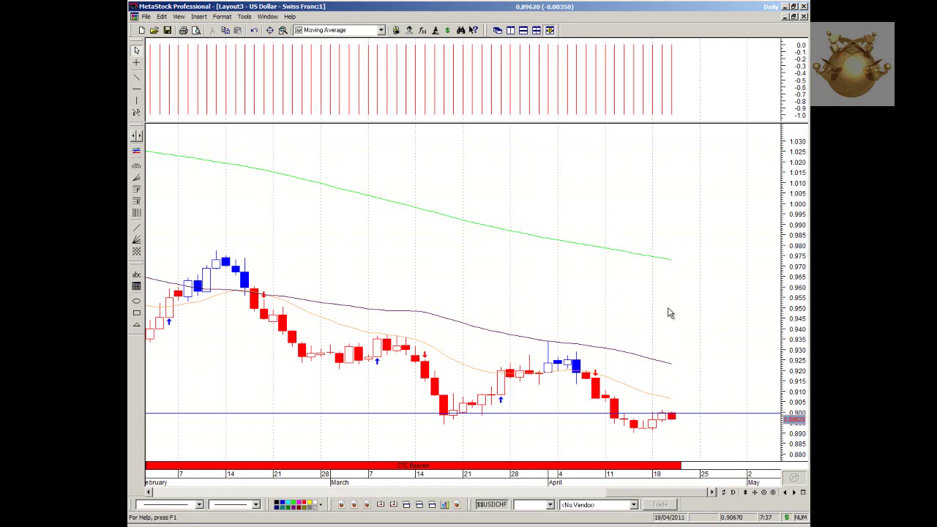
Mark the June 2010 highs on the Swiss Franc daily chart with a horizontal line at about 1.164.
click(763, 492)
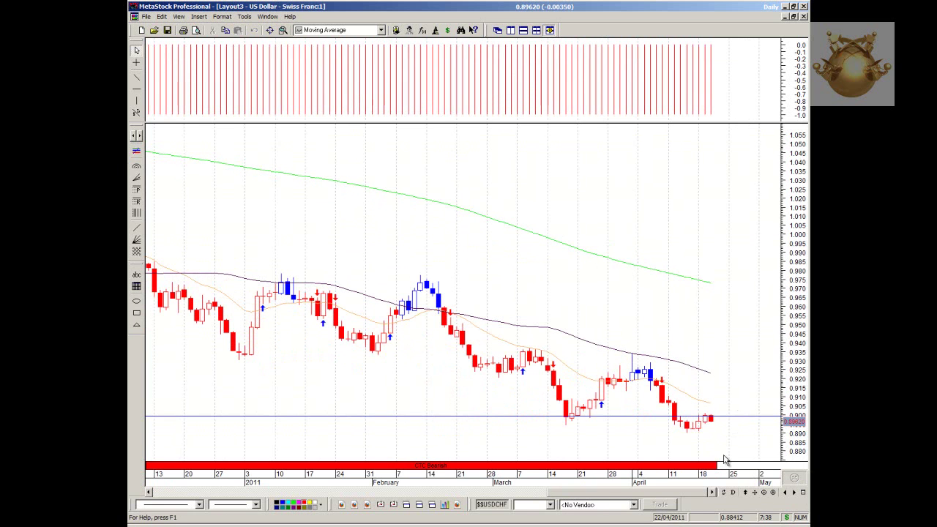
click(765, 494)
click(765, 493)
click(765, 494)
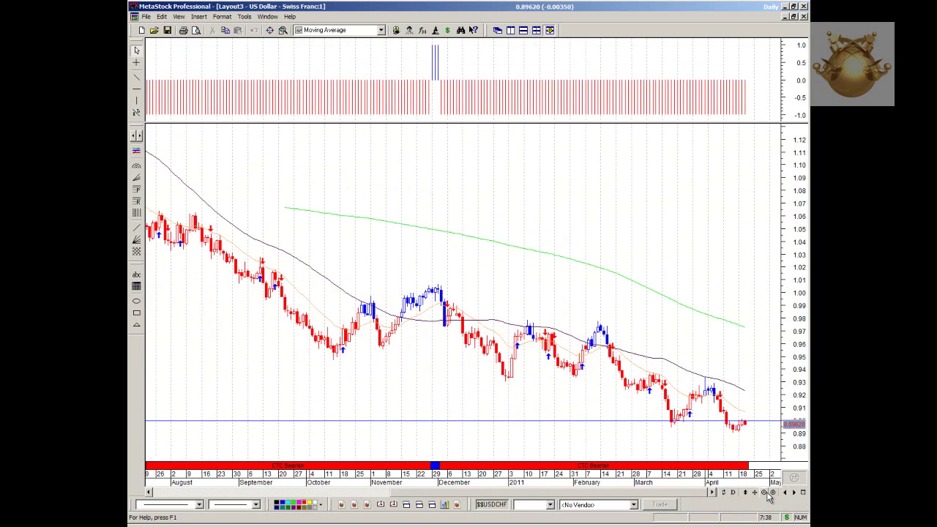
click(765, 494)
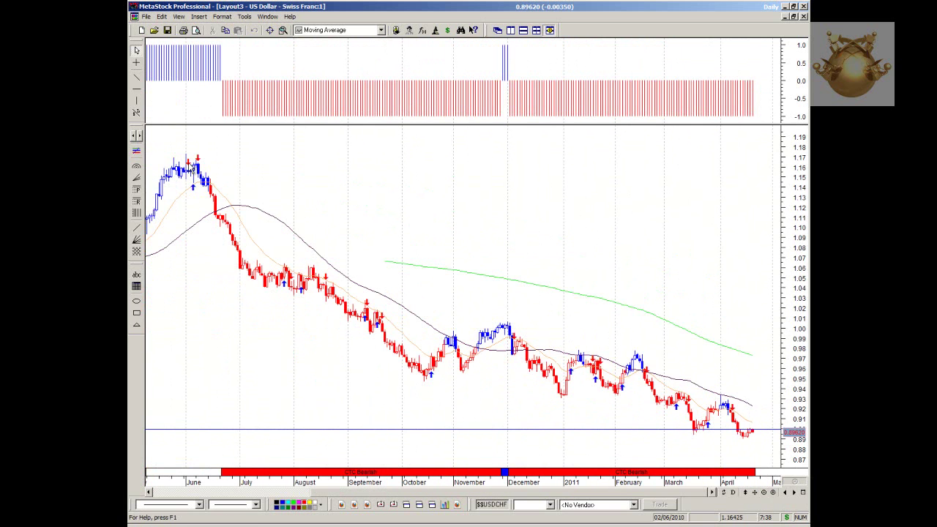
mouse_move(198, 171)
click(136, 88)
click(194, 163)
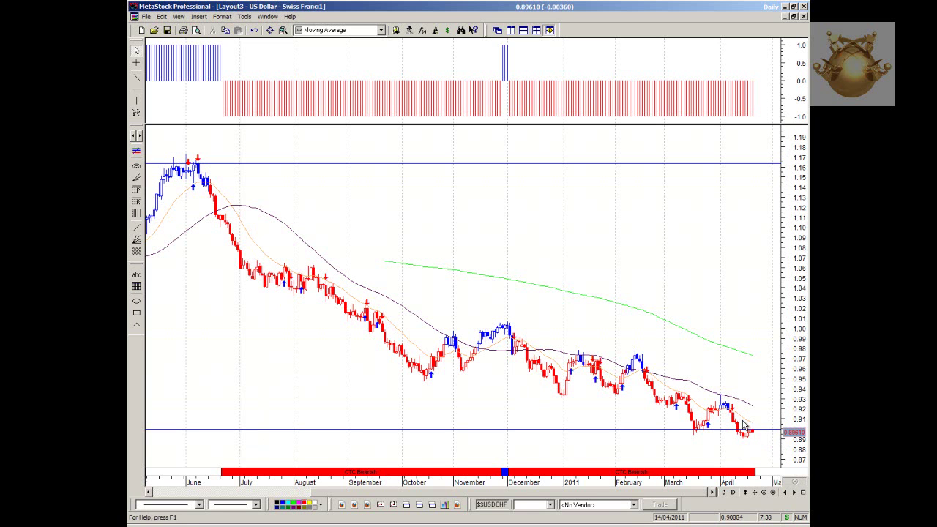
Add a horizontal support line at about 0.892 along the mid-April lows of the Swiss Franc daily chart, and tile its charts.
mouse_move(748, 439)
click(773, 493)
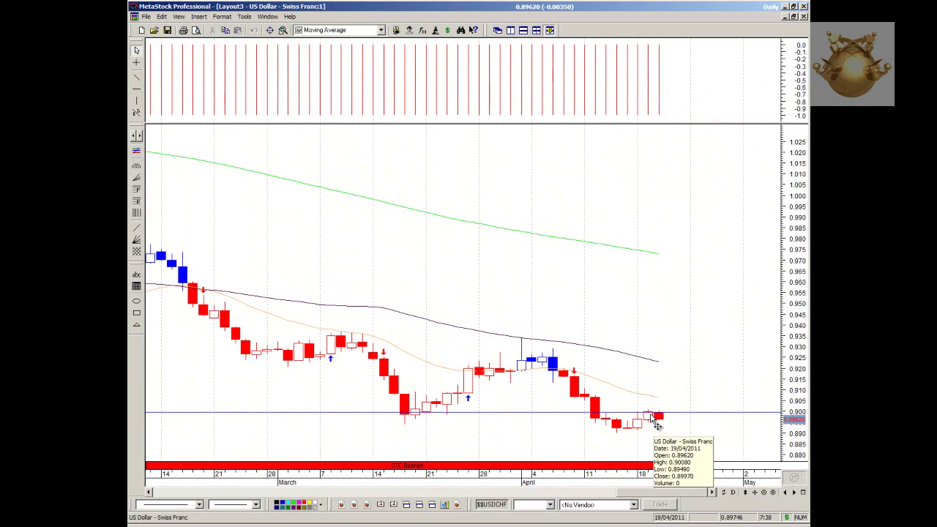
mouse_move(648, 423)
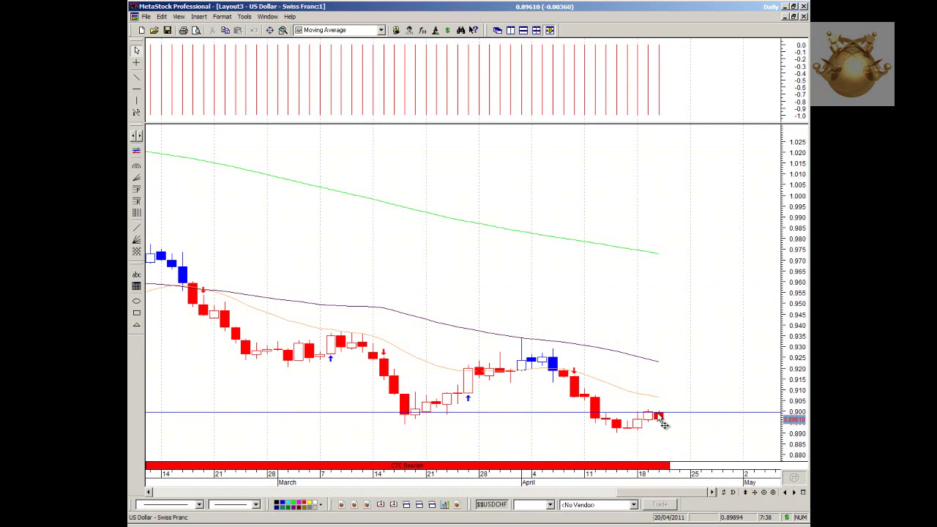
click(137, 89)
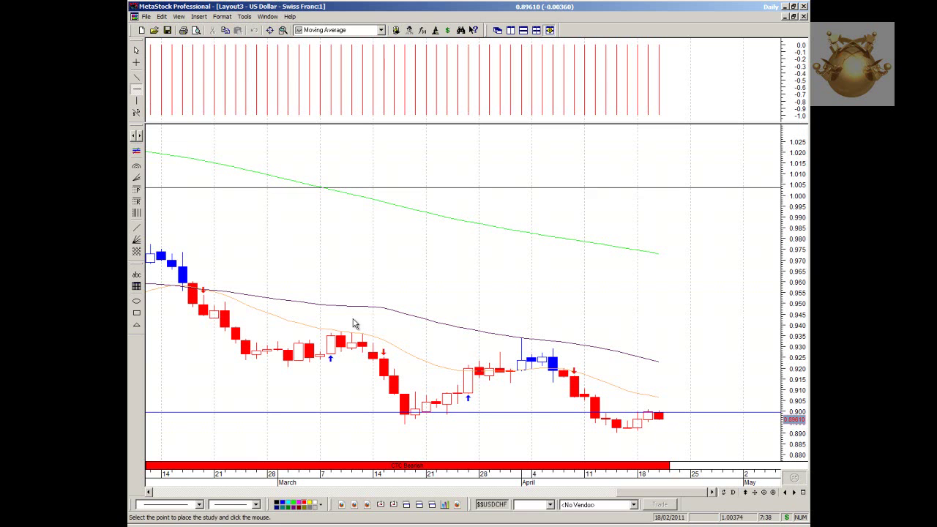
click(554, 429)
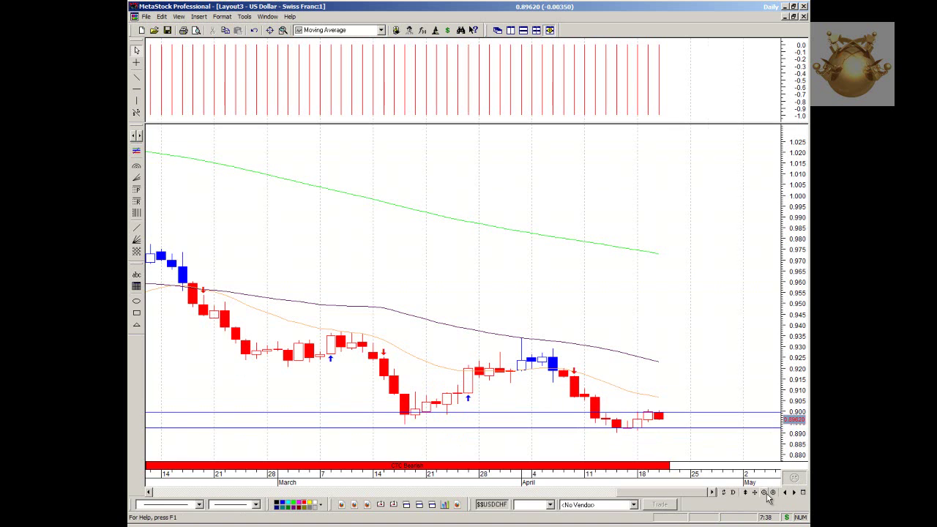
click(765, 493)
click(536, 30)
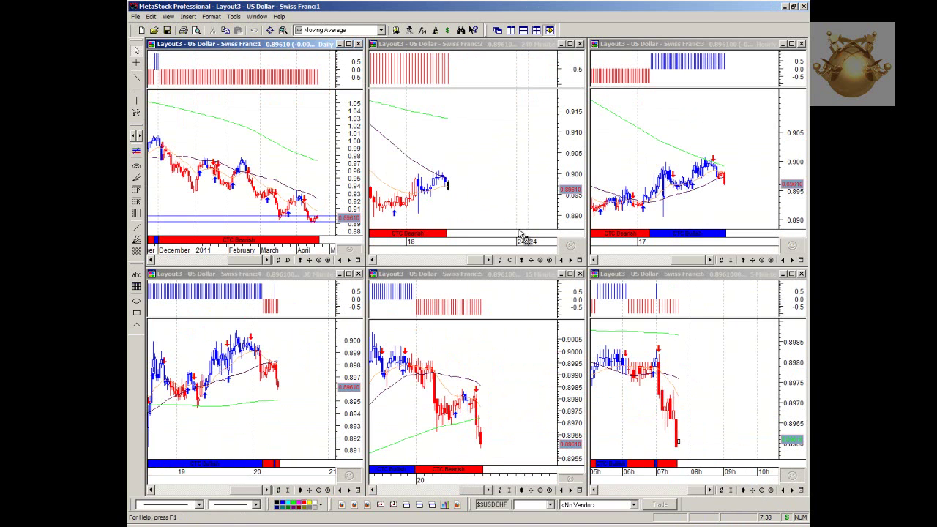
Enlarge the Swiss Franc 240-minute chart, show more history, and draw a horizontal line at about 0.900.
double_click(504, 45)
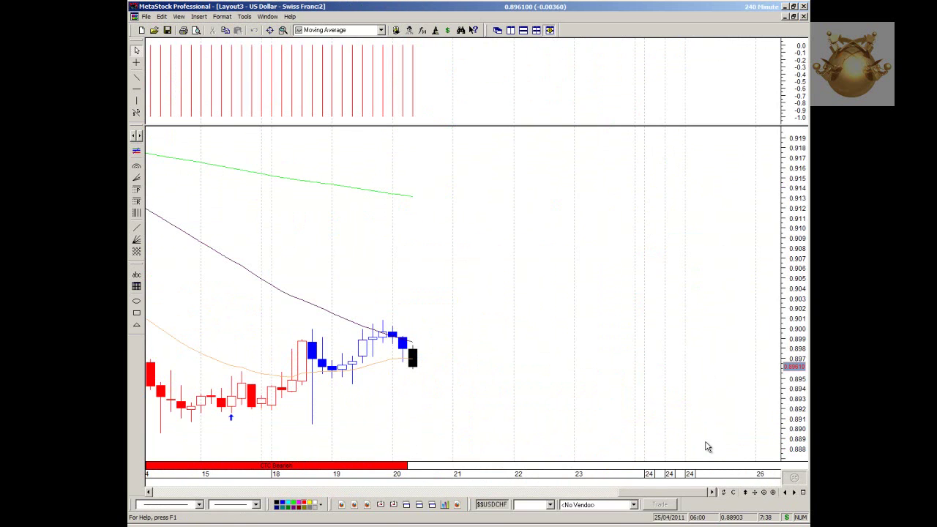
click(765, 493)
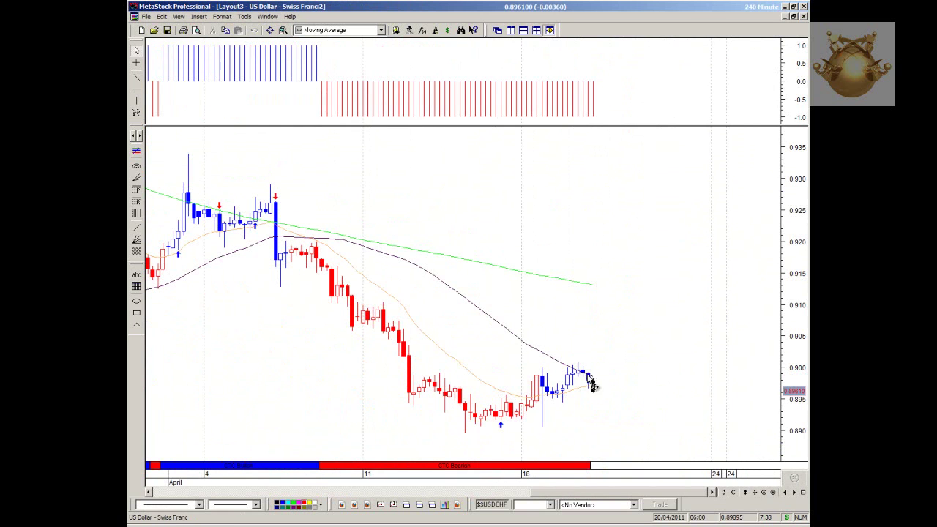
click(136, 88)
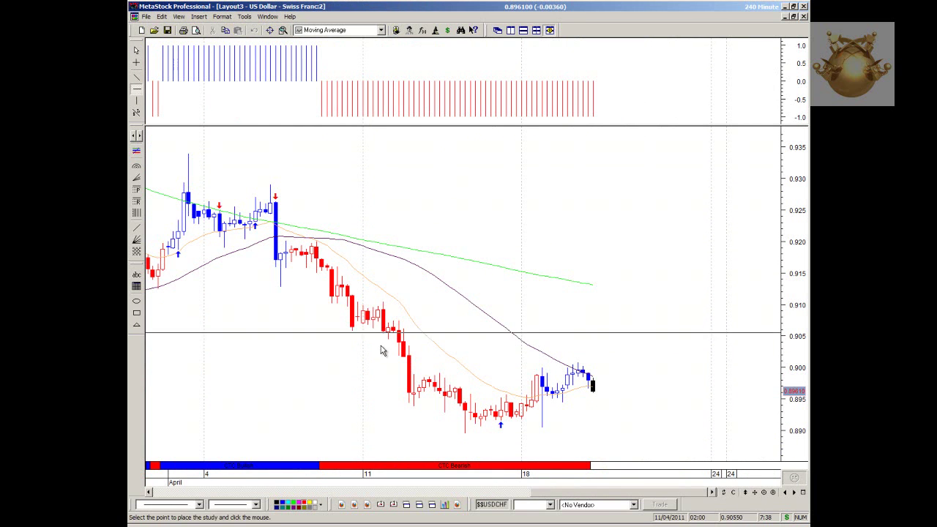
click(387, 369)
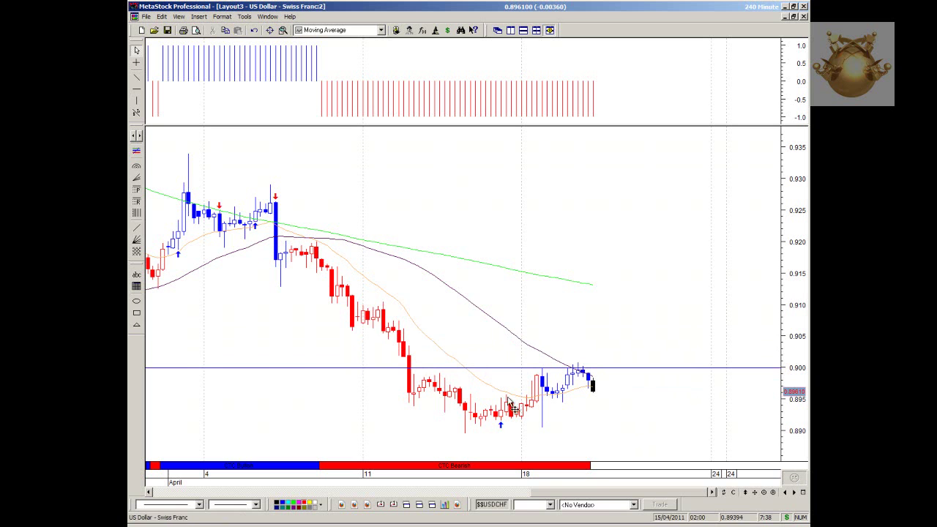
Draw a rising trendline under the 18 to 20 April lows of the Swiss Franc 240-minute chart, and return to the tiled charts.
key(t)
drag(511, 424, 608, 364)
mouse_move(592, 382)
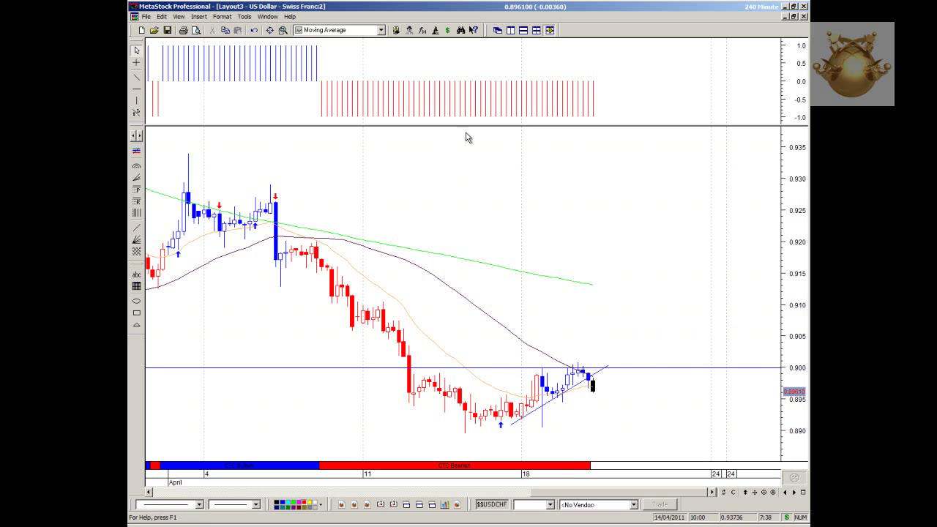
click(537, 30)
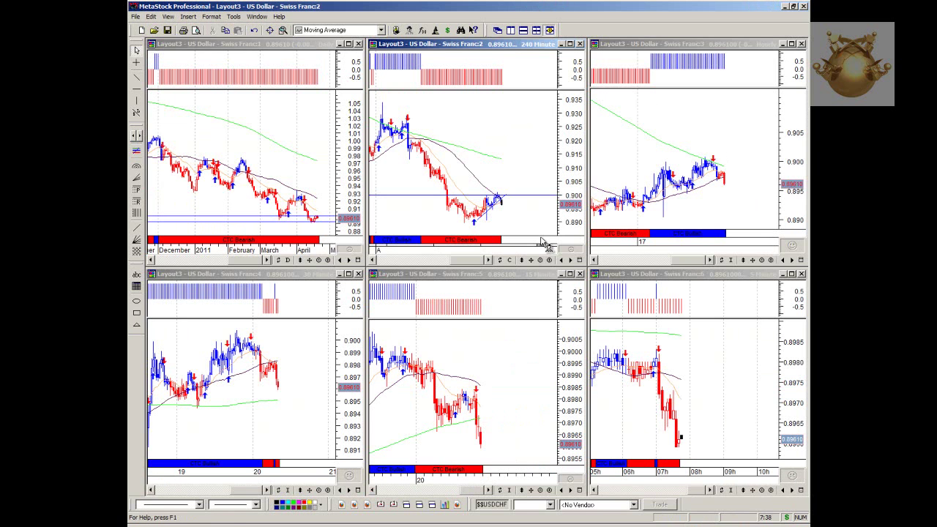
Enlarge the Swiss Franc hourly chart, draw a rising trendline under the lows from 17 April to past 20 April, and tile the charts.
double_click(702, 47)
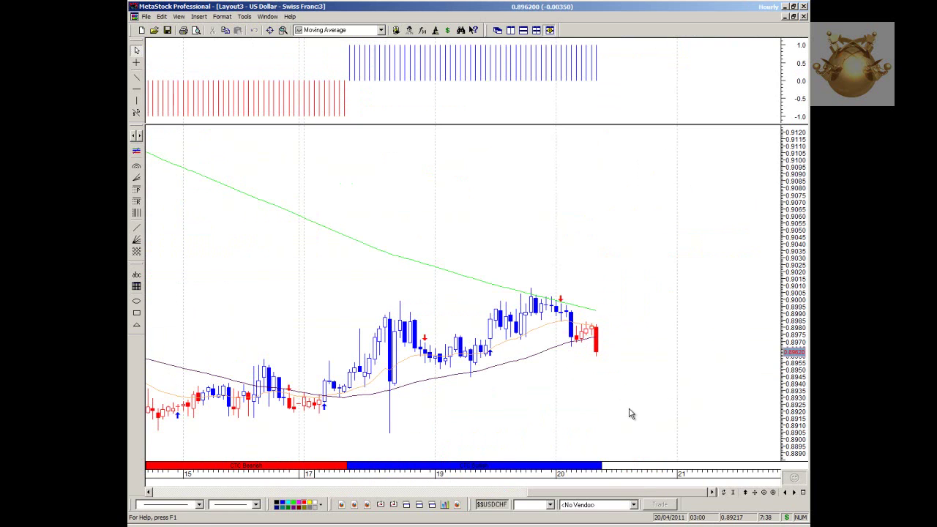
click(136, 76)
mouse_move(299, 412)
mouse_down()
mouse_move(461, 375)
mouse_move(661, 306)
mouse_up()
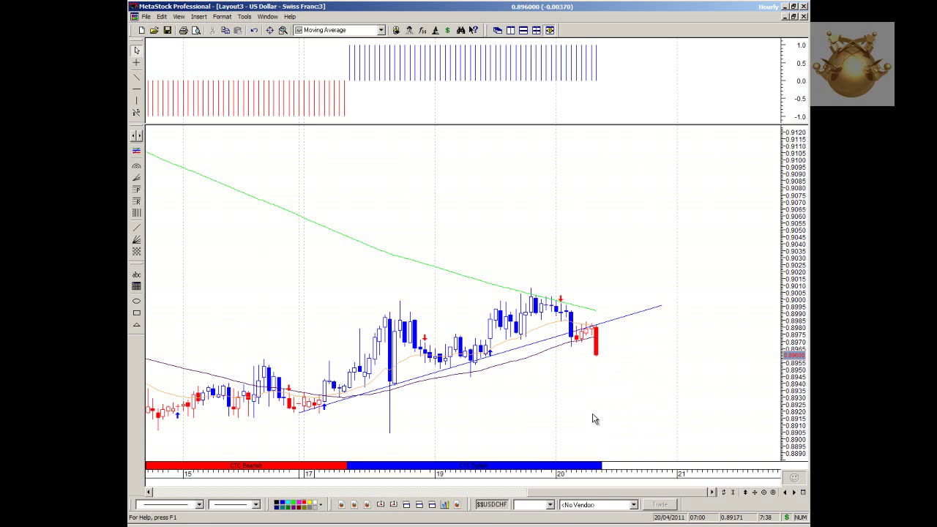
click(536, 30)
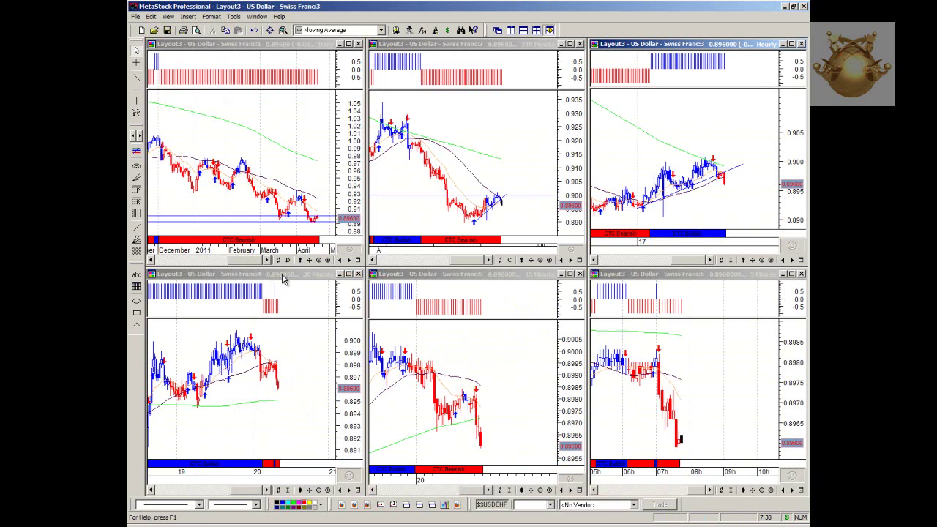
Enlarge the Swiss Franc 30-minute chart and mark the 0.900 level with a horizontal line.
double_click(282, 278)
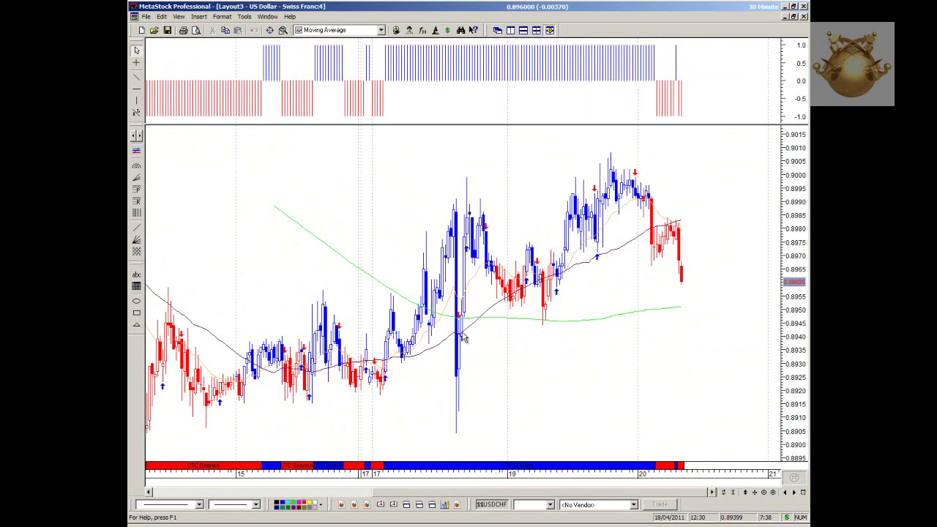
click(763, 492)
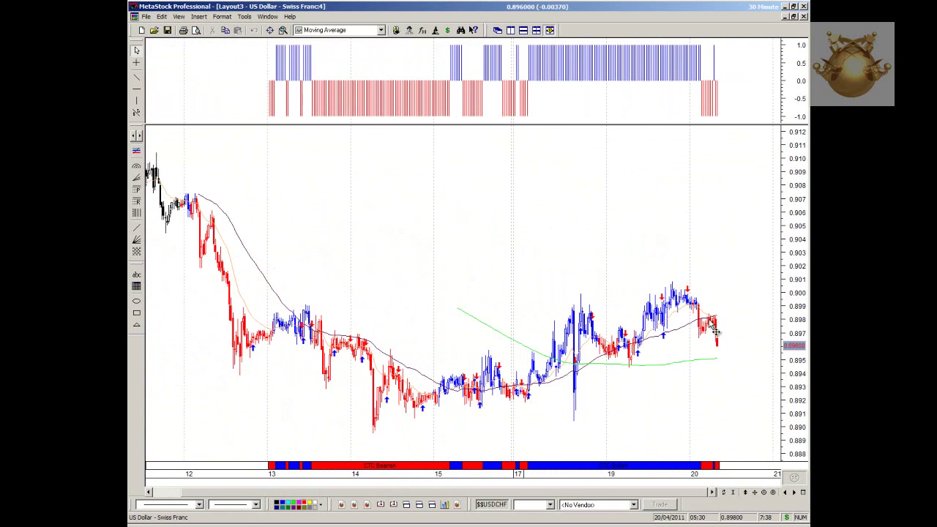
click(136, 89)
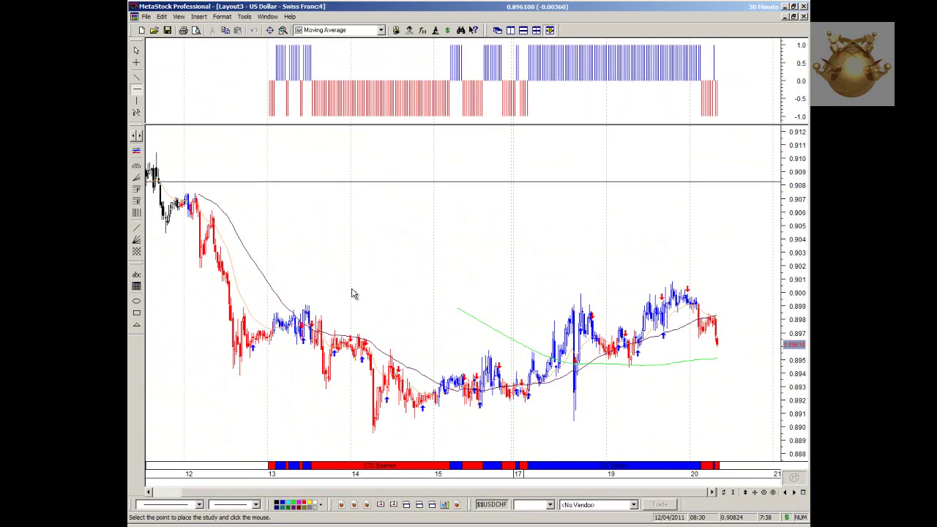
click(391, 295)
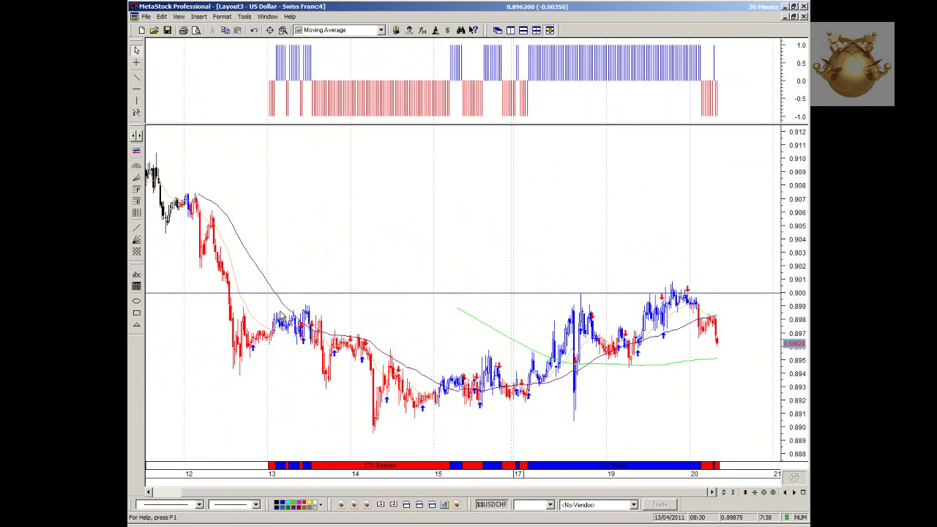
click(772, 491)
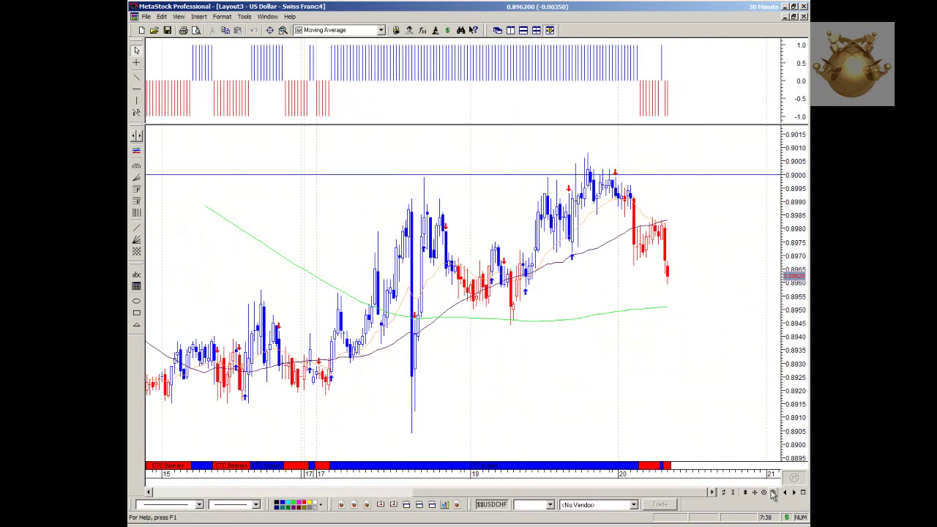
Add Fibonacci levels from about 0.8984 down to about 0.8954 and a falling trendline along the 20 April highs of the 30-minute chart.
mouse_move(544, 256)
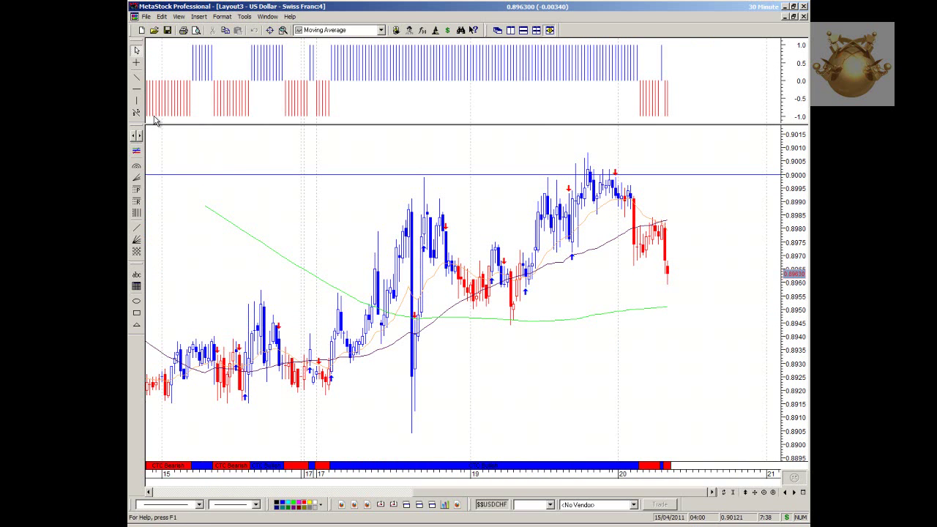
click(137, 193)
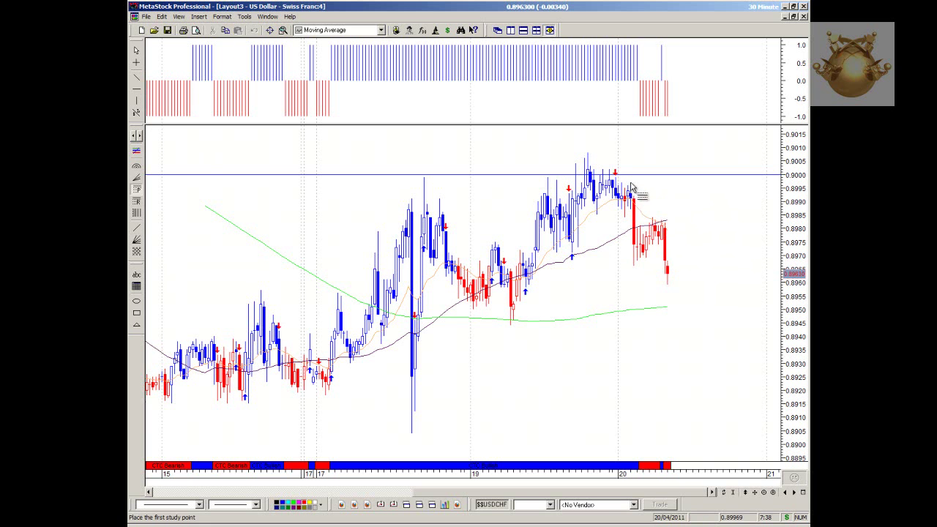
drag(631, 192, 727, 309)
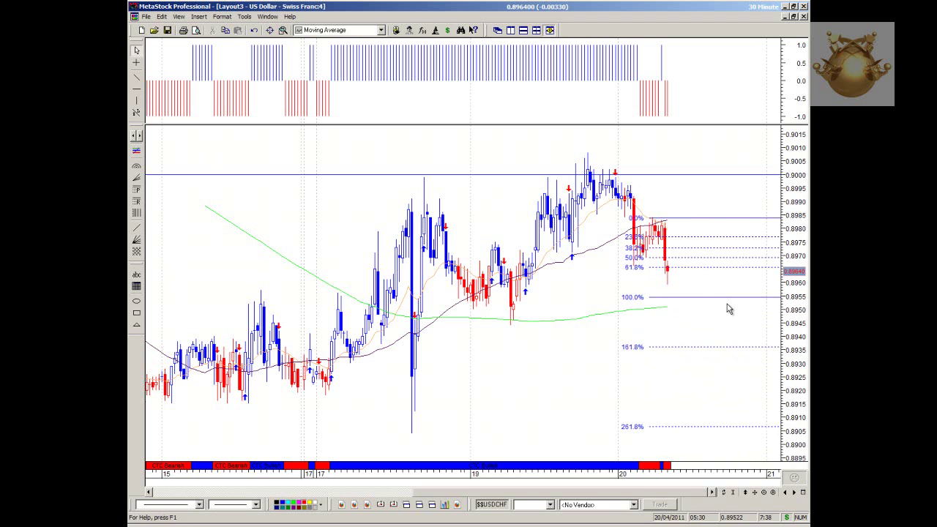
click(136, 77)
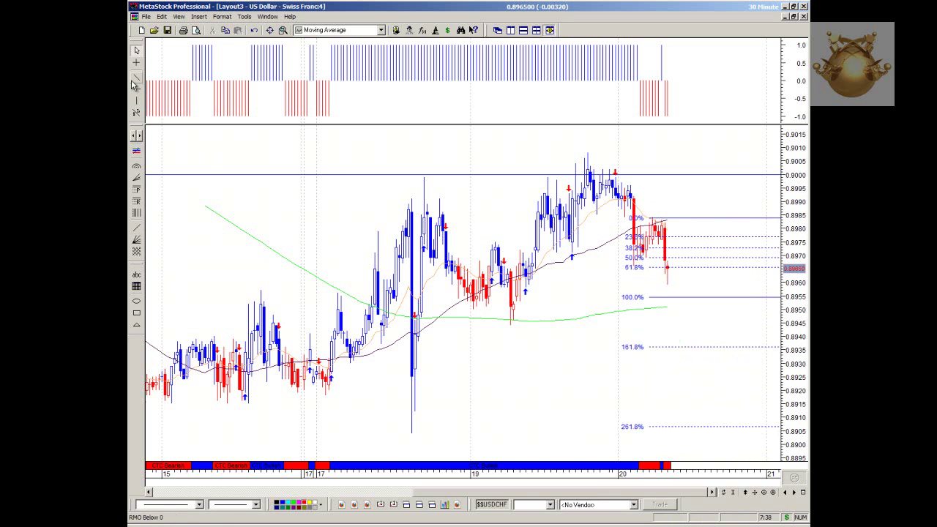
drag(612, 170, 805, 331)
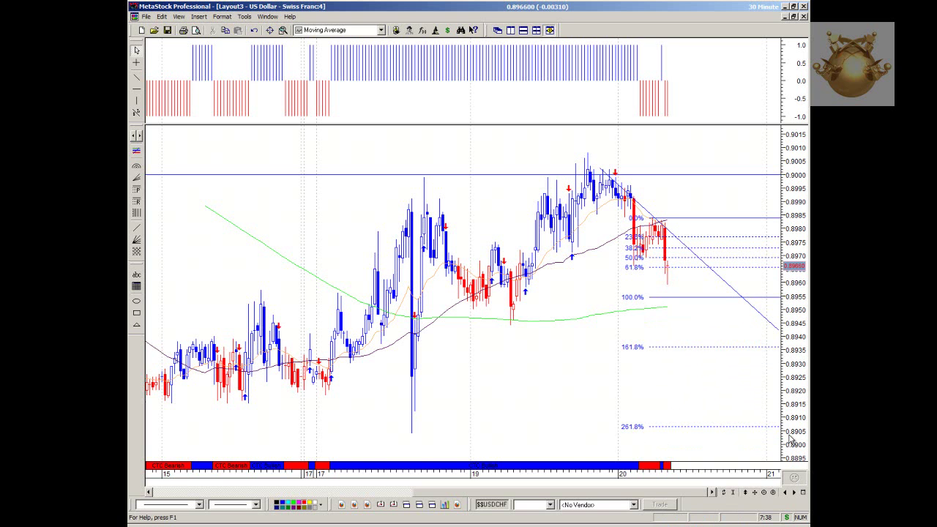
Place a horizontal line near the mid-April lows of the Swiss Franc 30-minute chart.
click(764, 492)
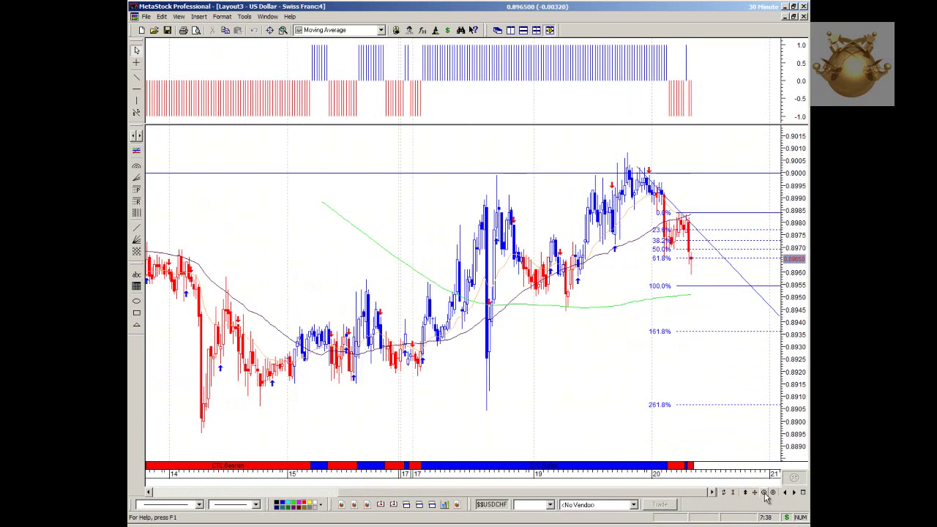
click(136, 88)
drag(391, 387, 393, 407)
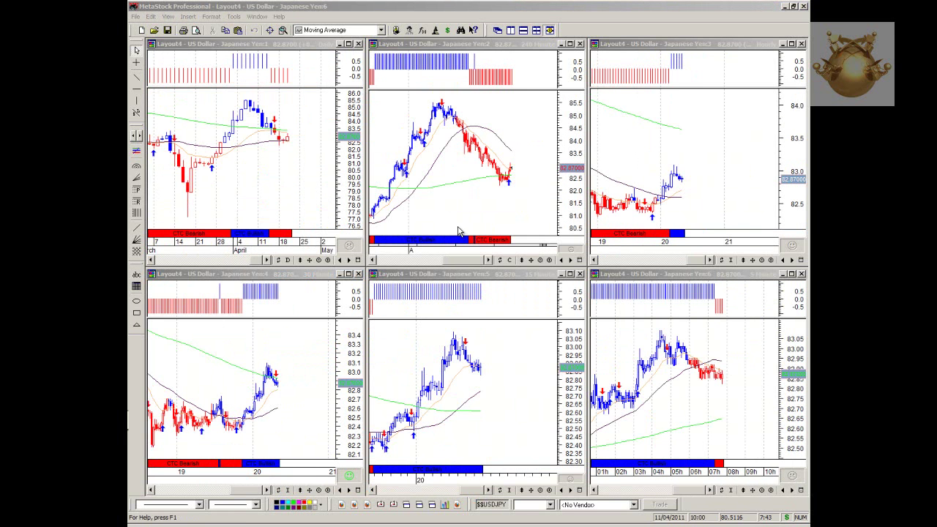
Enlarge the US Dollar - Japanese Yen daily chart and draw a falling trendline from the early-April high of about 85.4 to about 80.4.
click(305, 53)
key(ctrl+F10)
scroll(703, 278, down, 5)
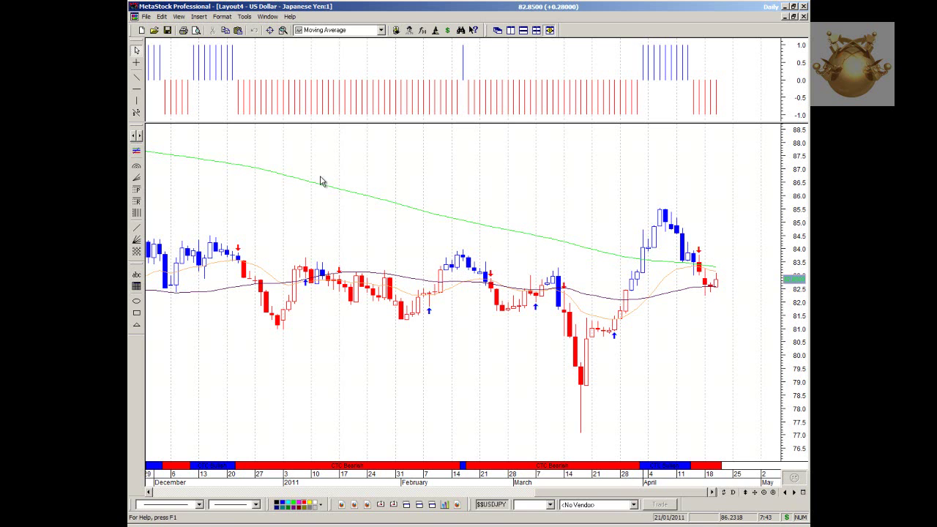
click(137, 77)
drag(671, 212, 754, 344)
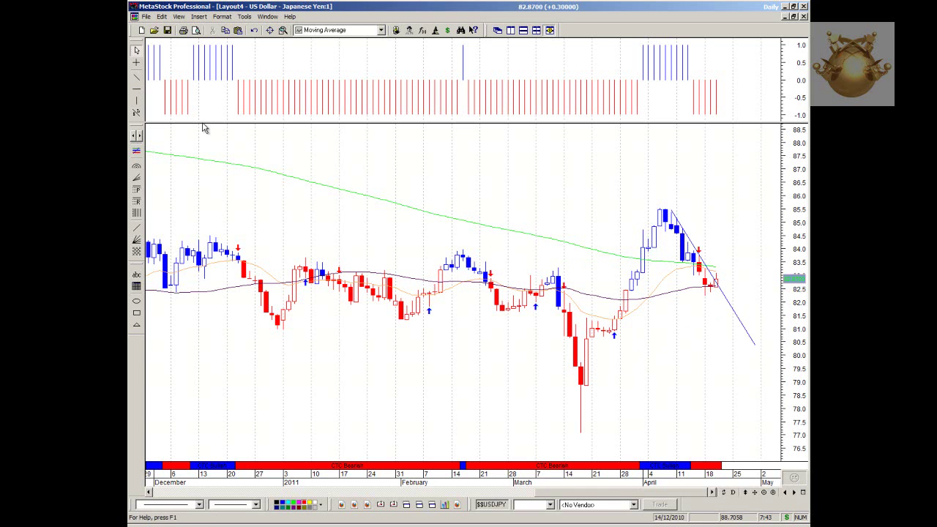
Draw a horizontal trendline at about 83.5 from mid-April on the Yen daily chart and extend it to the right.
click(136, 77)
drag(688, 262, 772, 263)
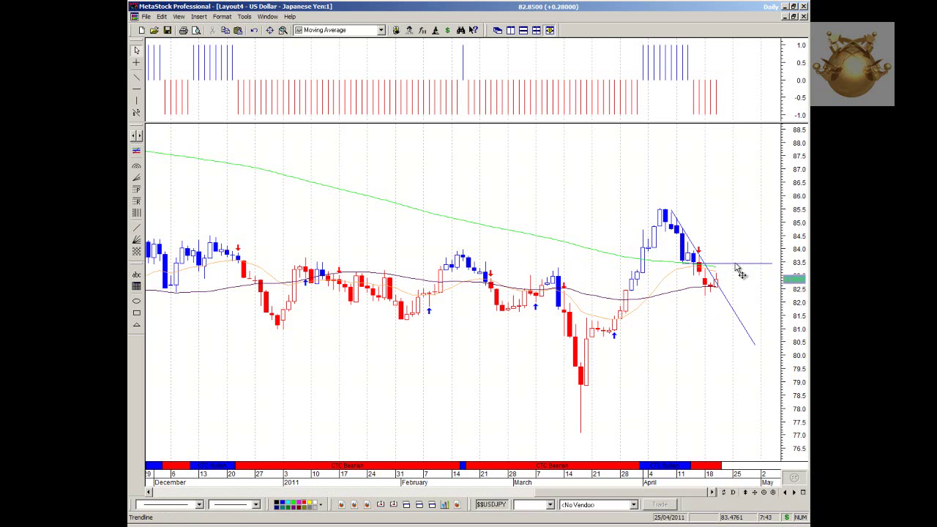
right_click(738, 269)
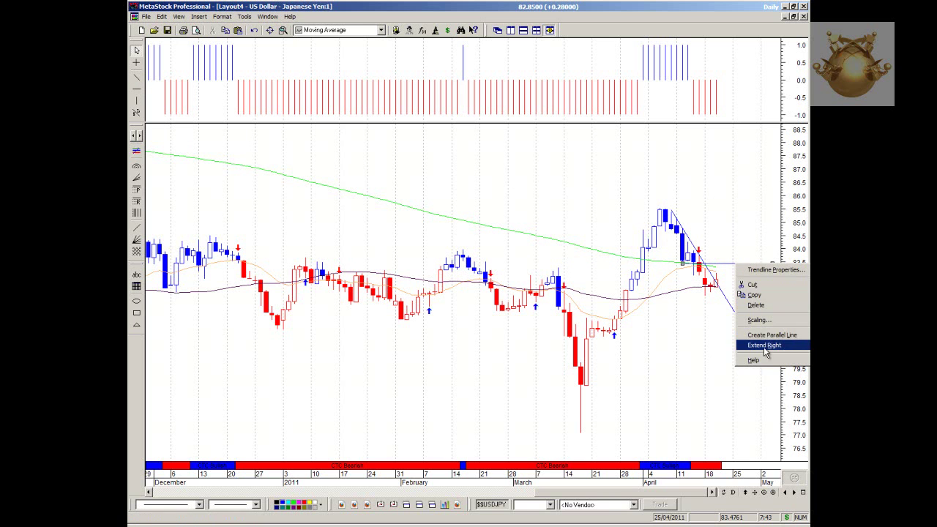
click(765, 345)
click(744, 264)
click(740, 256)
Draw a short horizontal trendline at about 82.6 beside the latest candles of the Yen daily chart, and tile the charts.
mouse_move(703, 279)
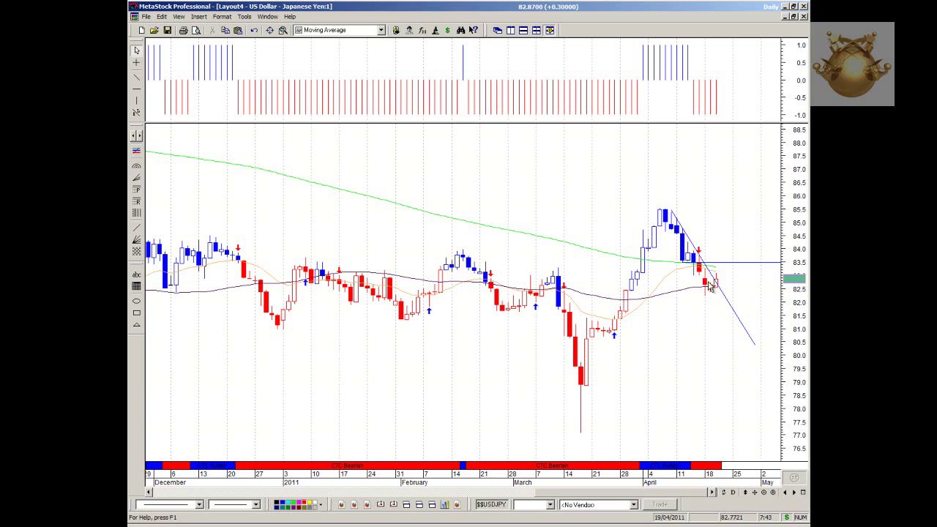
click(137, 76)
drag(705, 286, 749, 287)
mouse_move(720, 299)
click(536, 31)
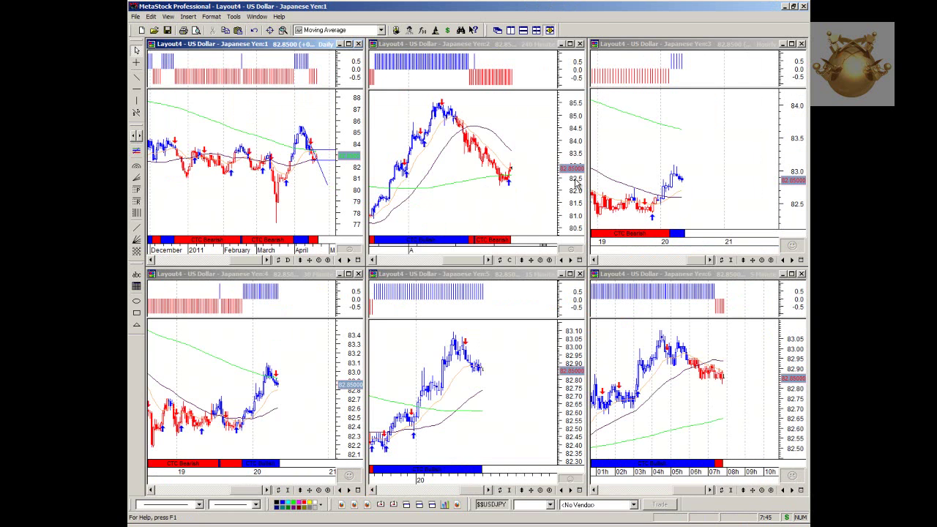
Enlarge the Yen 240-minute chart and draw a falling trendline along the April highs from about 85.4 to about 80.9.
double_click(469, 225)
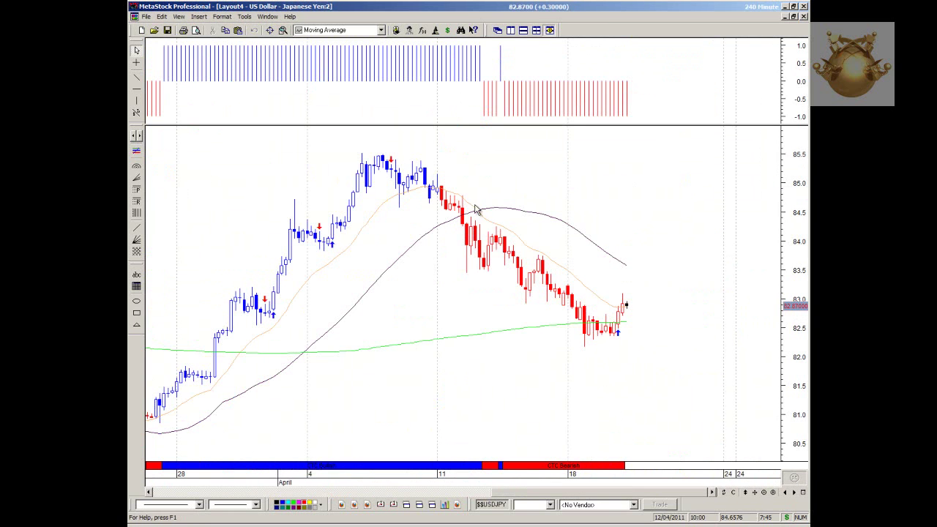
click(136, 77)
drag(422, 160, 752, 422)
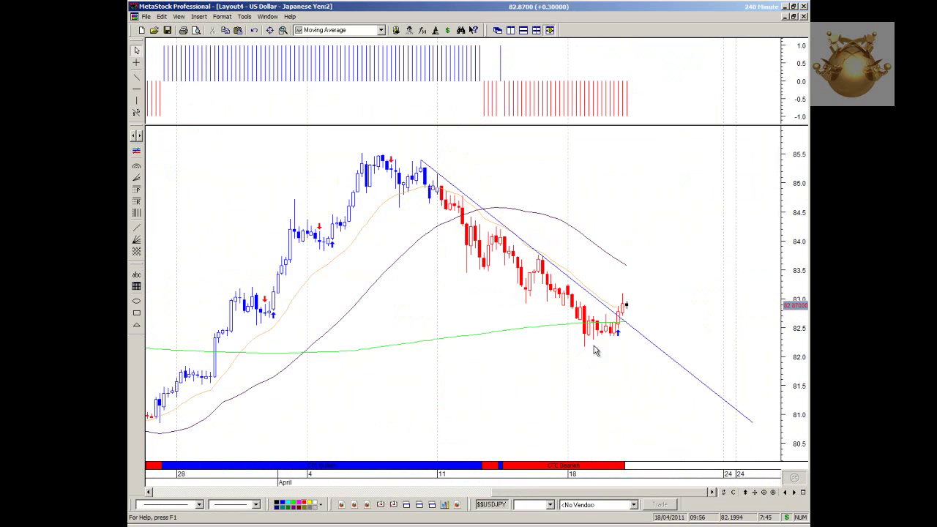
Draw a short horizontal support line at about 82.35 along the 18 to 20 April lows of the Yen 240-minute chart.
click(136, 77)
drag(582, 336, 623, 335)
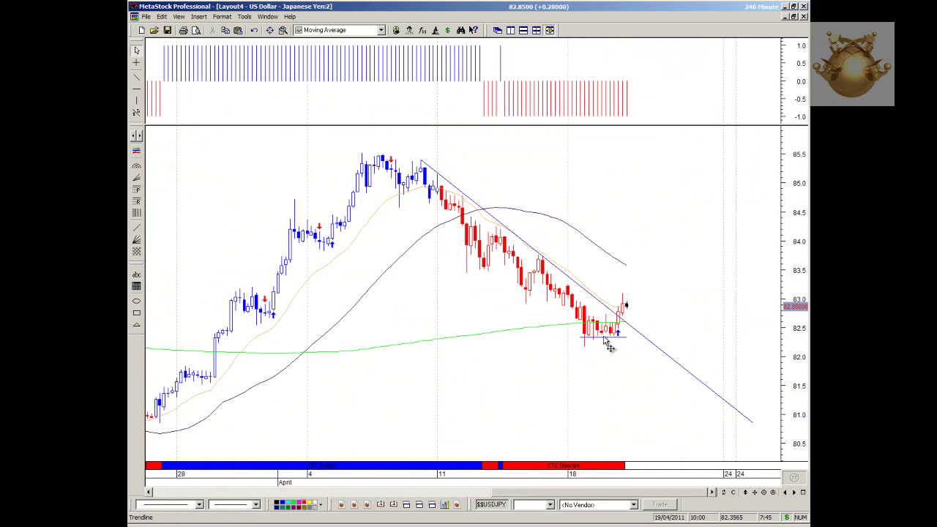
drag(603, 339, 603, 345)
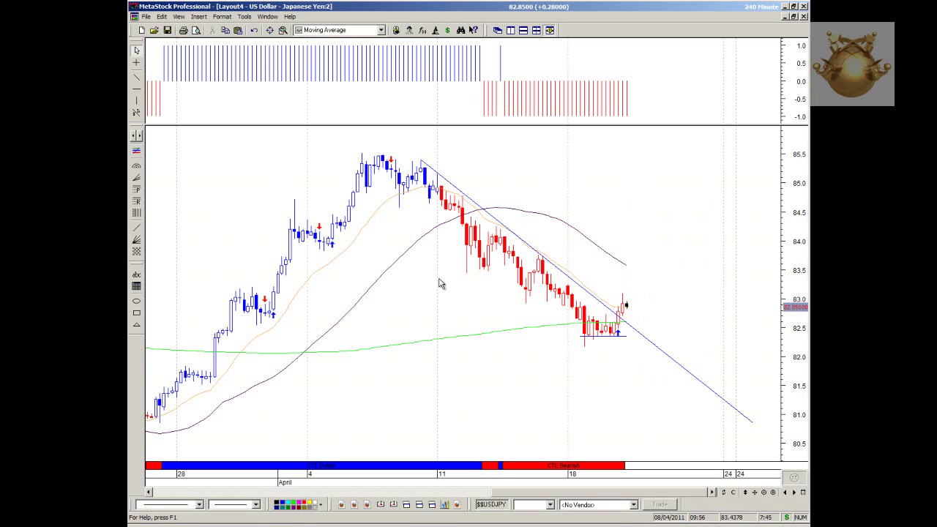
Add horizontal lines at about 83.5 and about 83.1 across the Yen 240-minute chart.
click(136, 89)
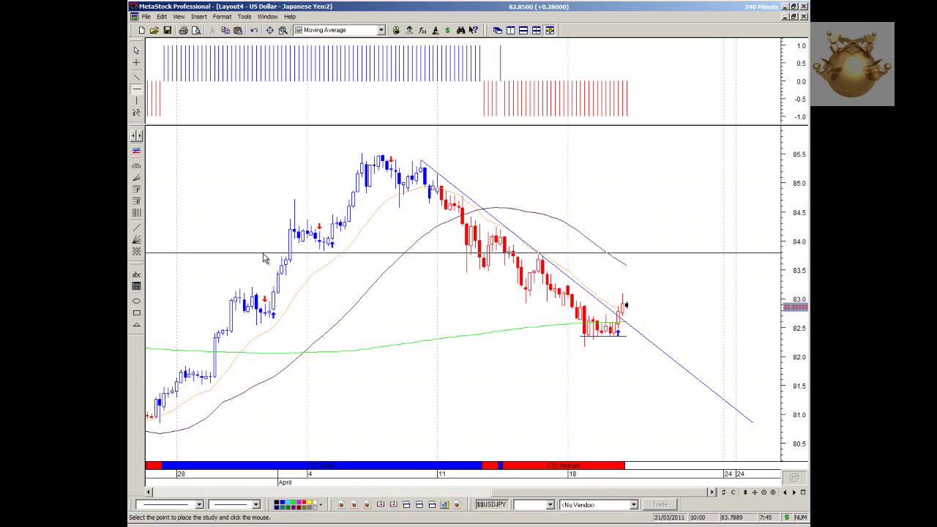
click(294, 271)
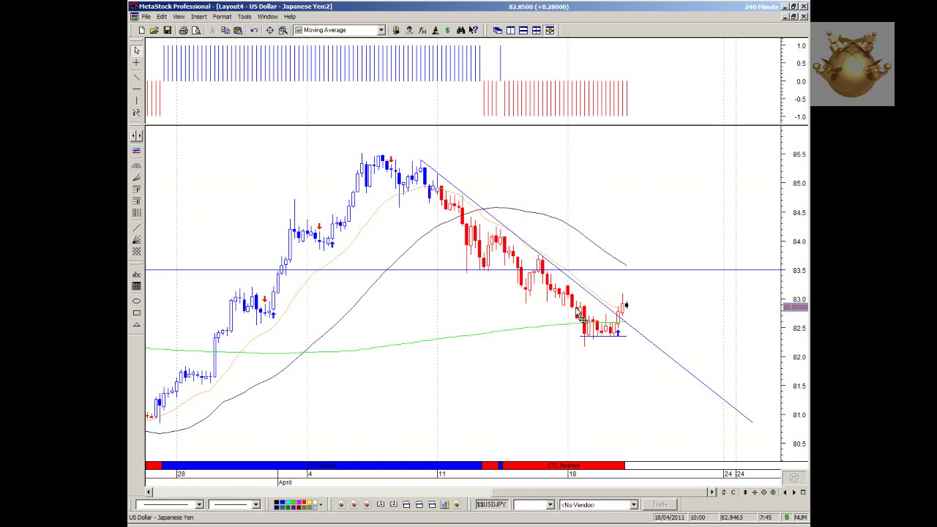
click(137, 94)
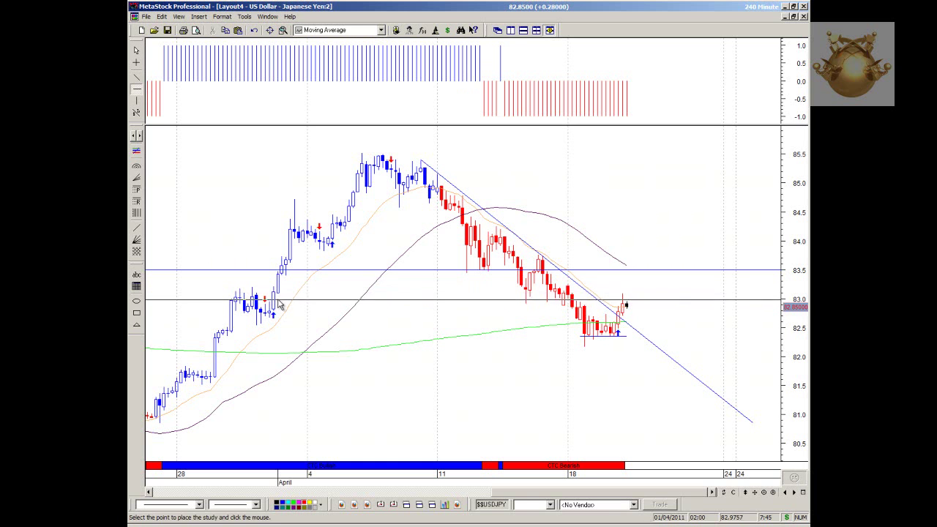
click(278, 294)
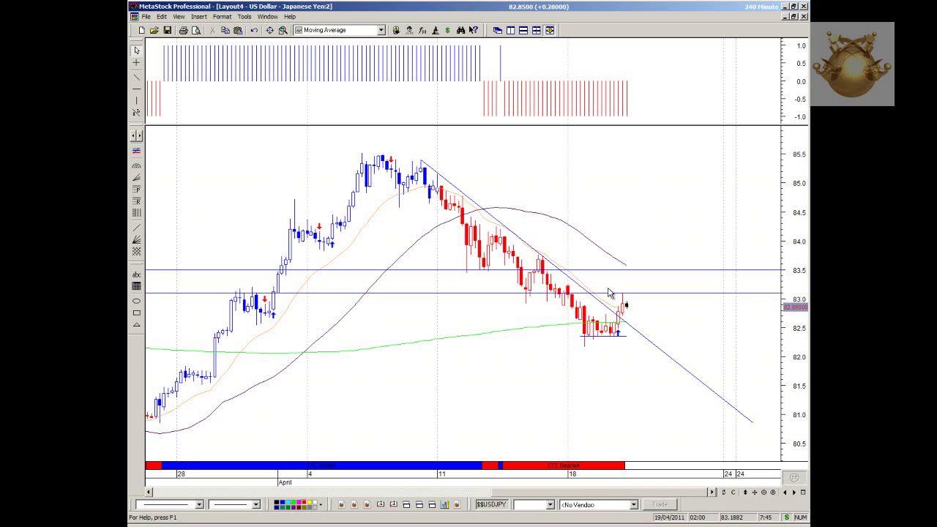
Enlarge the Yen 30-minute chart and add a horizontal line across it at about 83.1, level with the 20 April high.
click(536, 30)
double_click(294, 336)
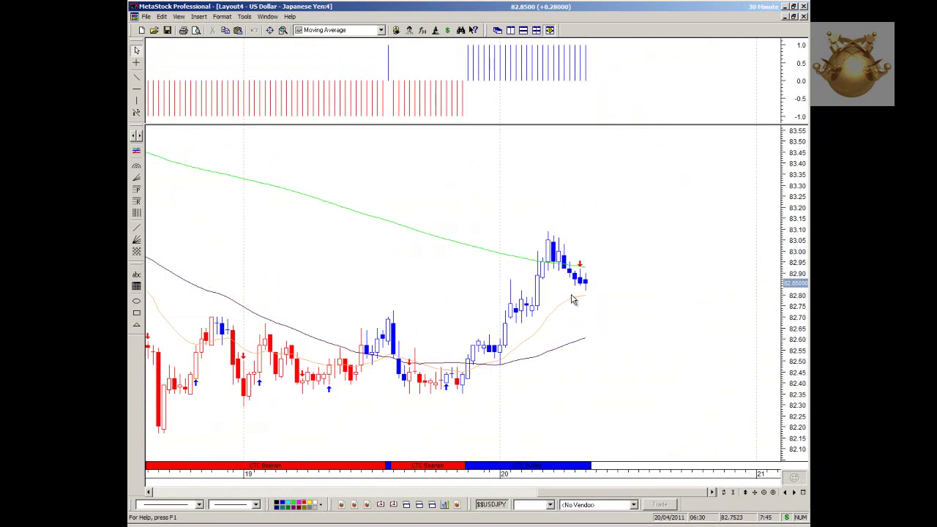
click(763, 494)
click(763, 493)
click(763, 493)
click(136, 89)
click(230, 286)
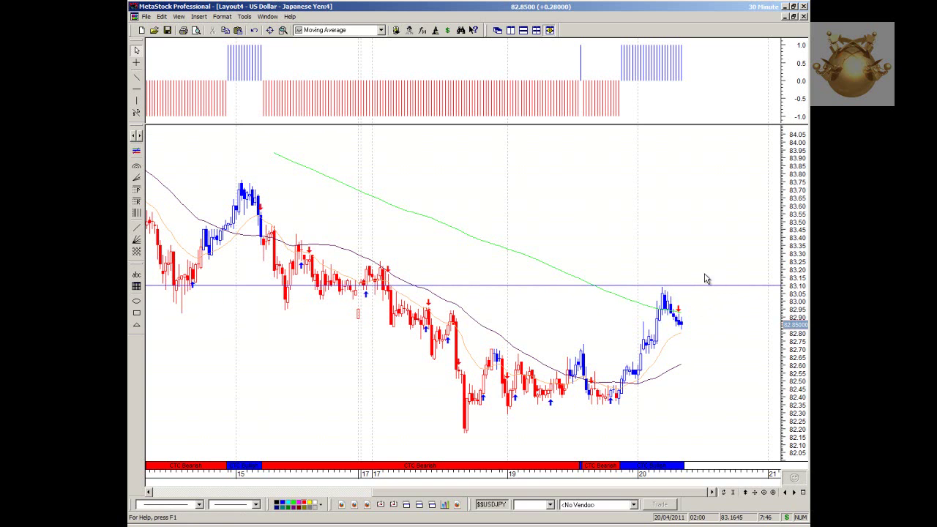
Format the horizontal line at about 83.1 on the Yen 30-minute chart as a thick black line, and tile the charts.
right_click(723, 286)
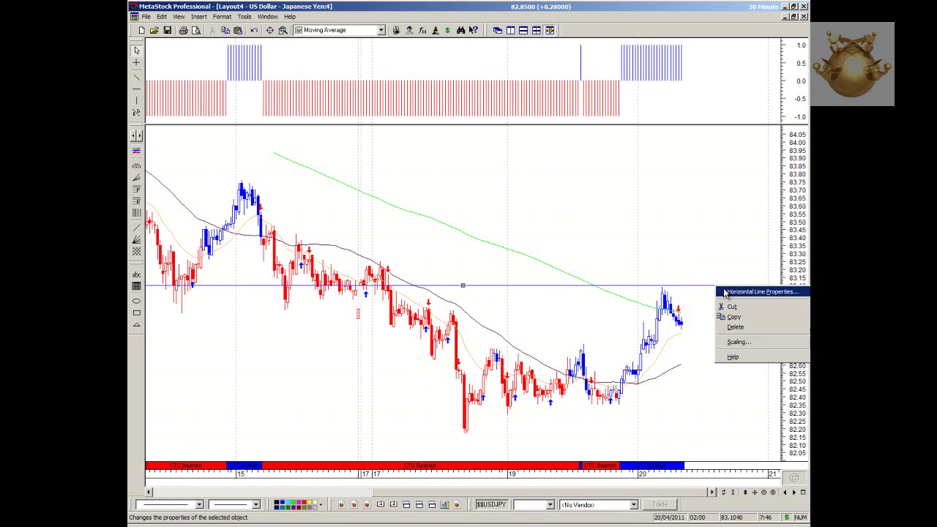
click(725, 293)
click(436, 232)
click(442, 269)
click(442, 268)
click(433, 297)
click(405, 315)
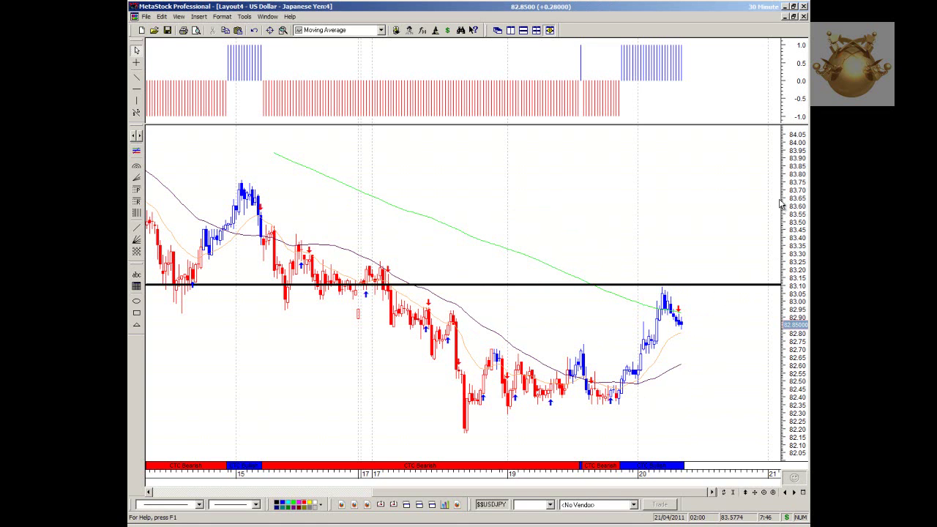
click(136, 88)
click(136, 49)
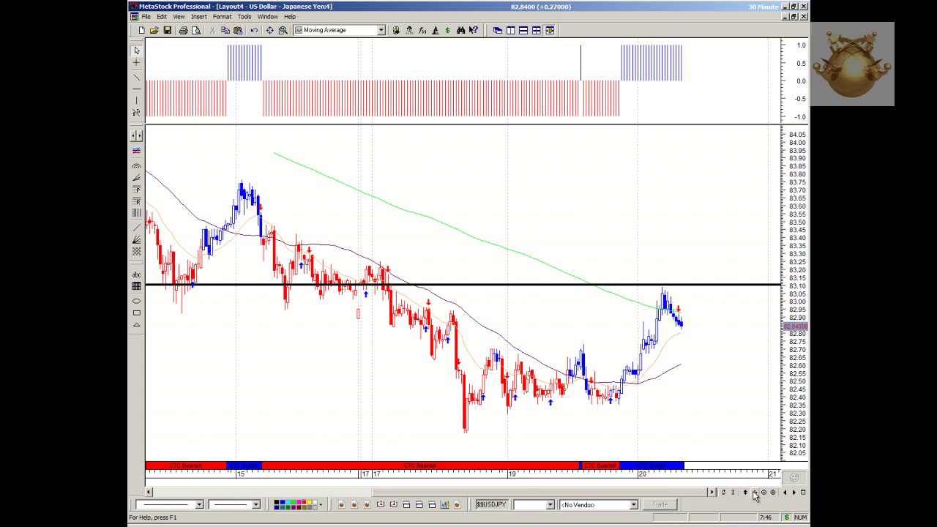
click(536, 30)
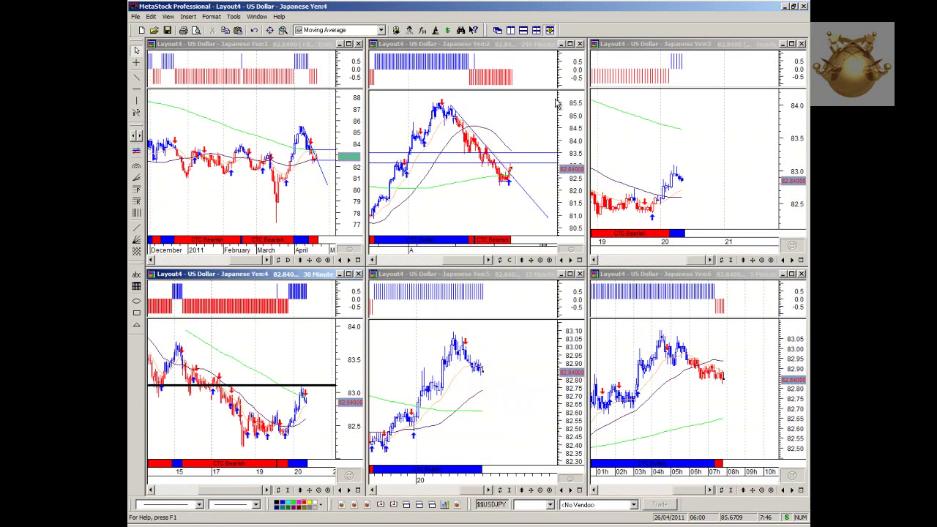